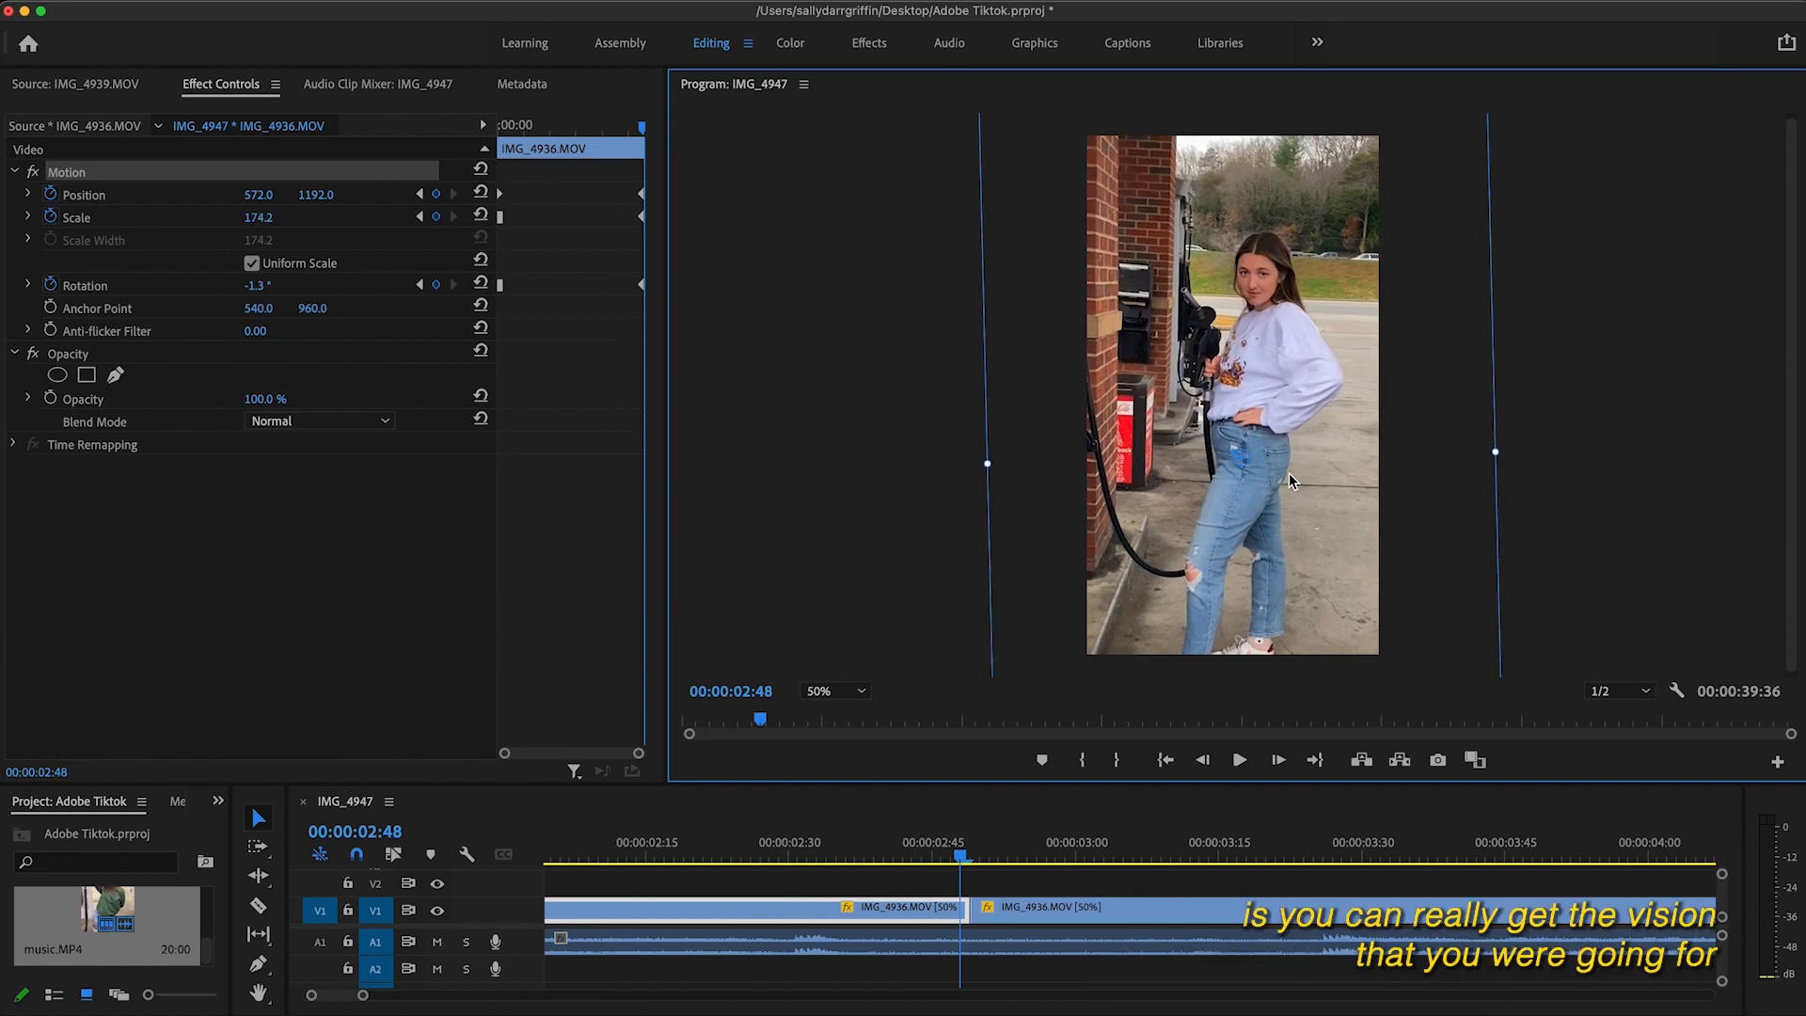
Reposition the first IMG_4936 clip to about 544, 1236 at its end keyframe and play the sequence from the start.
drag(1289, 473, 1282, 484)
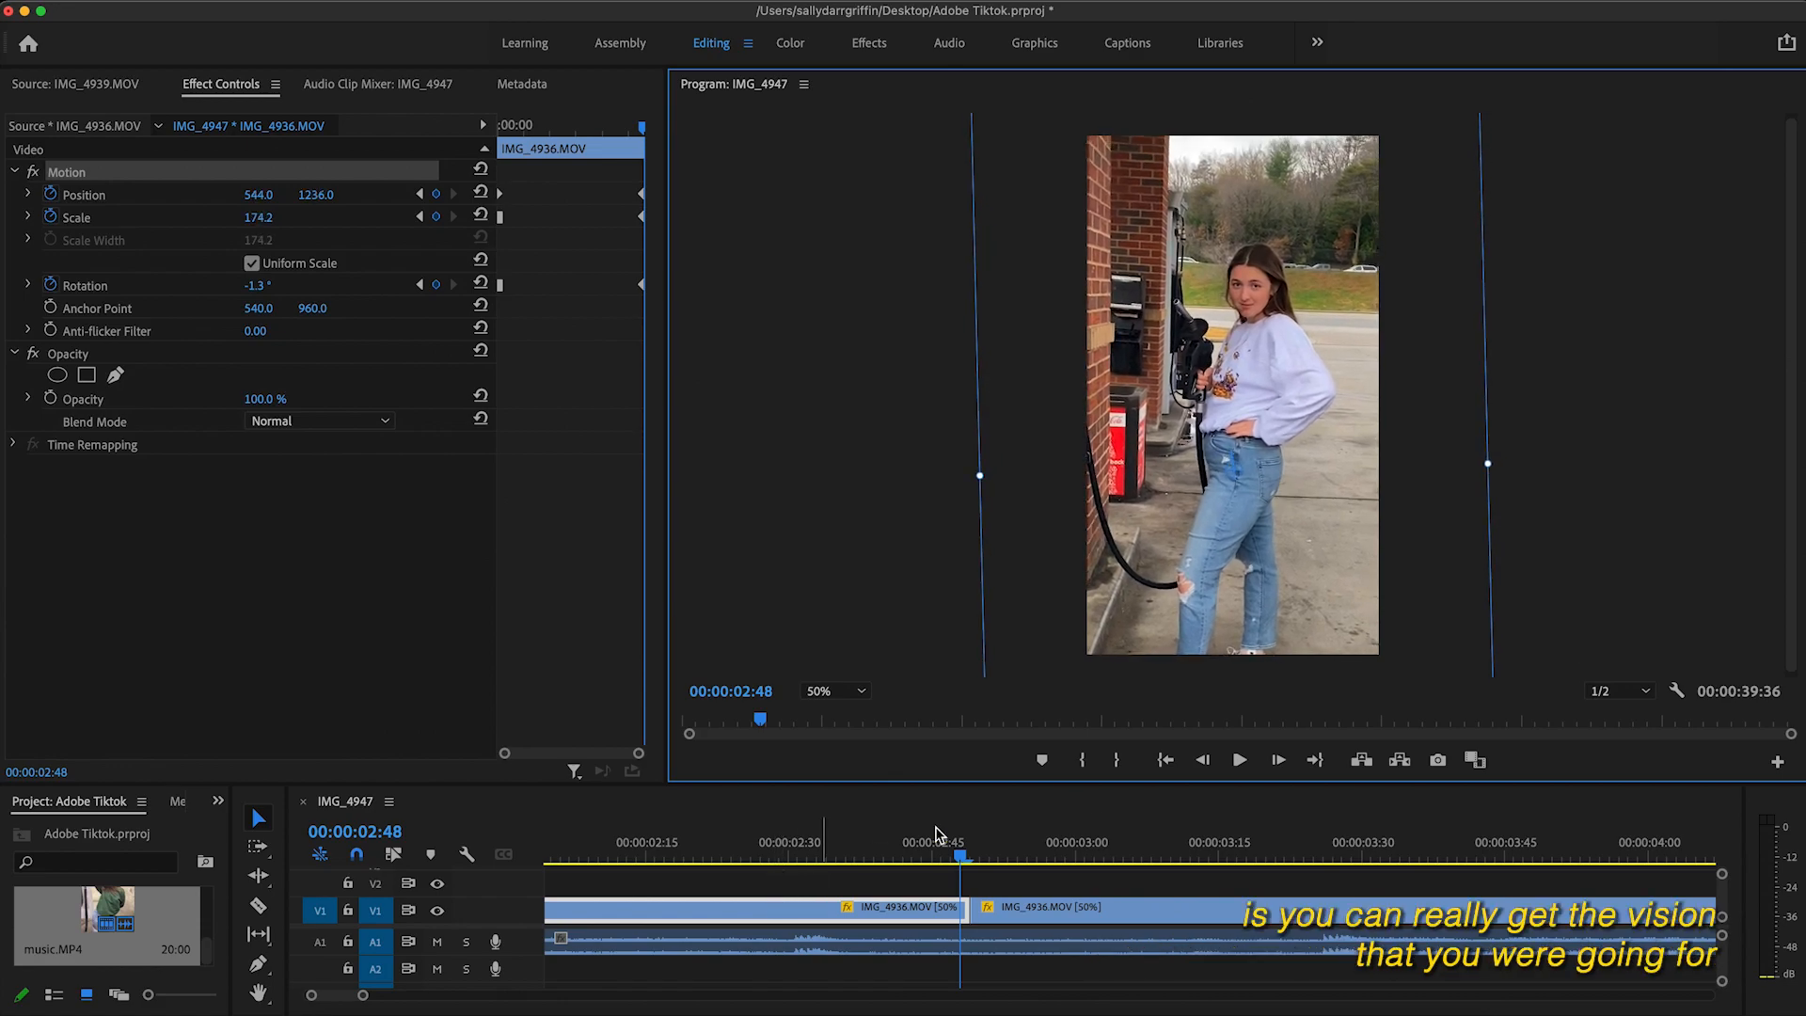
click(1570, 585)
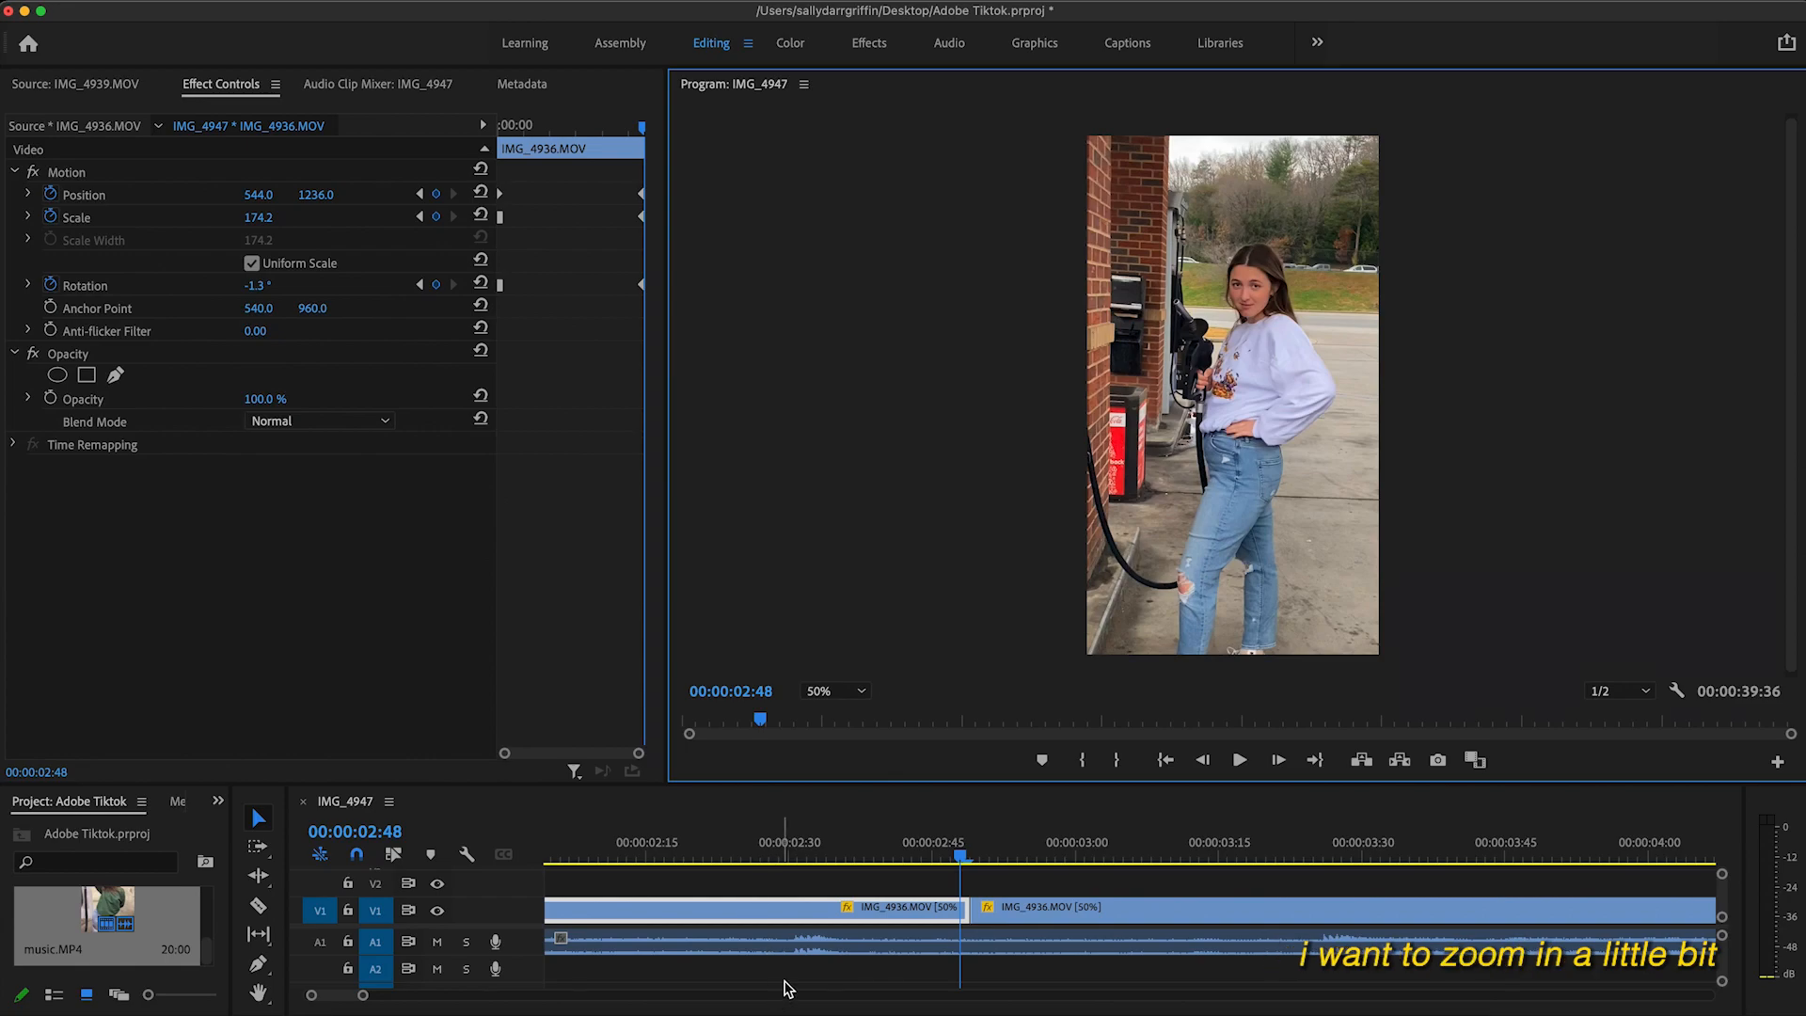
scroll(803, 973, down, 5)
drag(577, 839, 375, 841)
key(space)
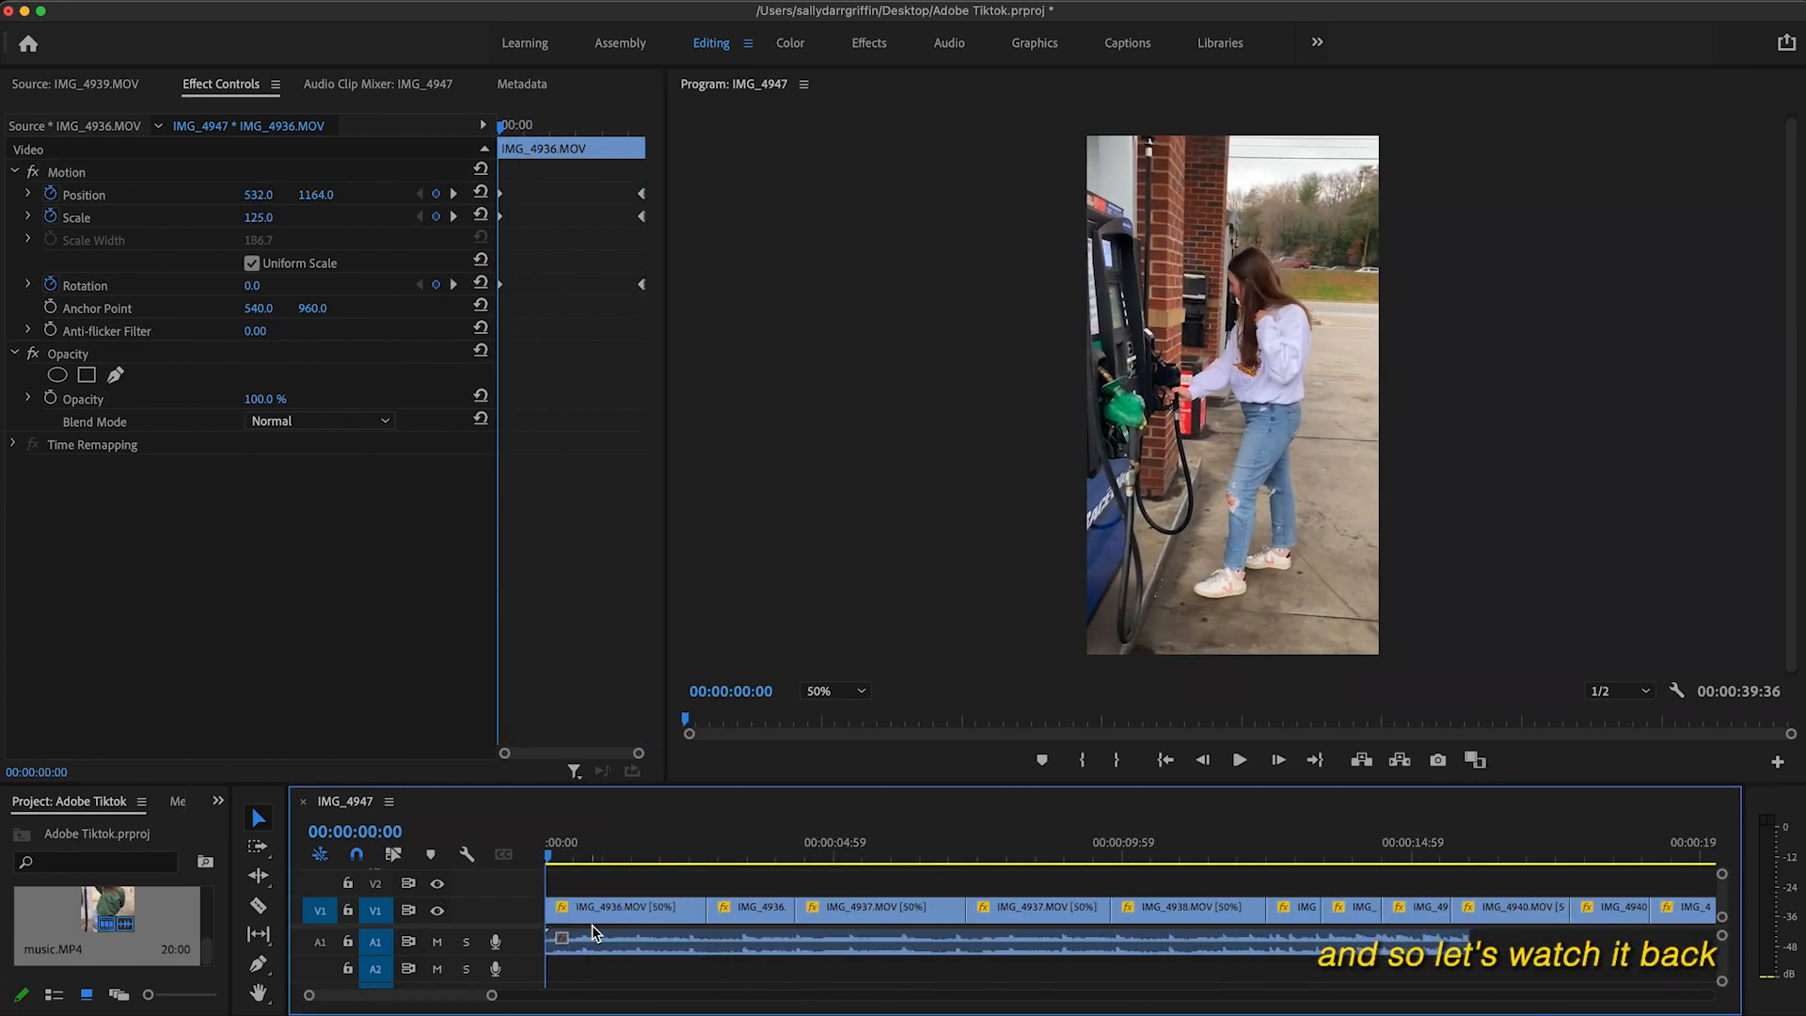
click(590, 920)
key(space)
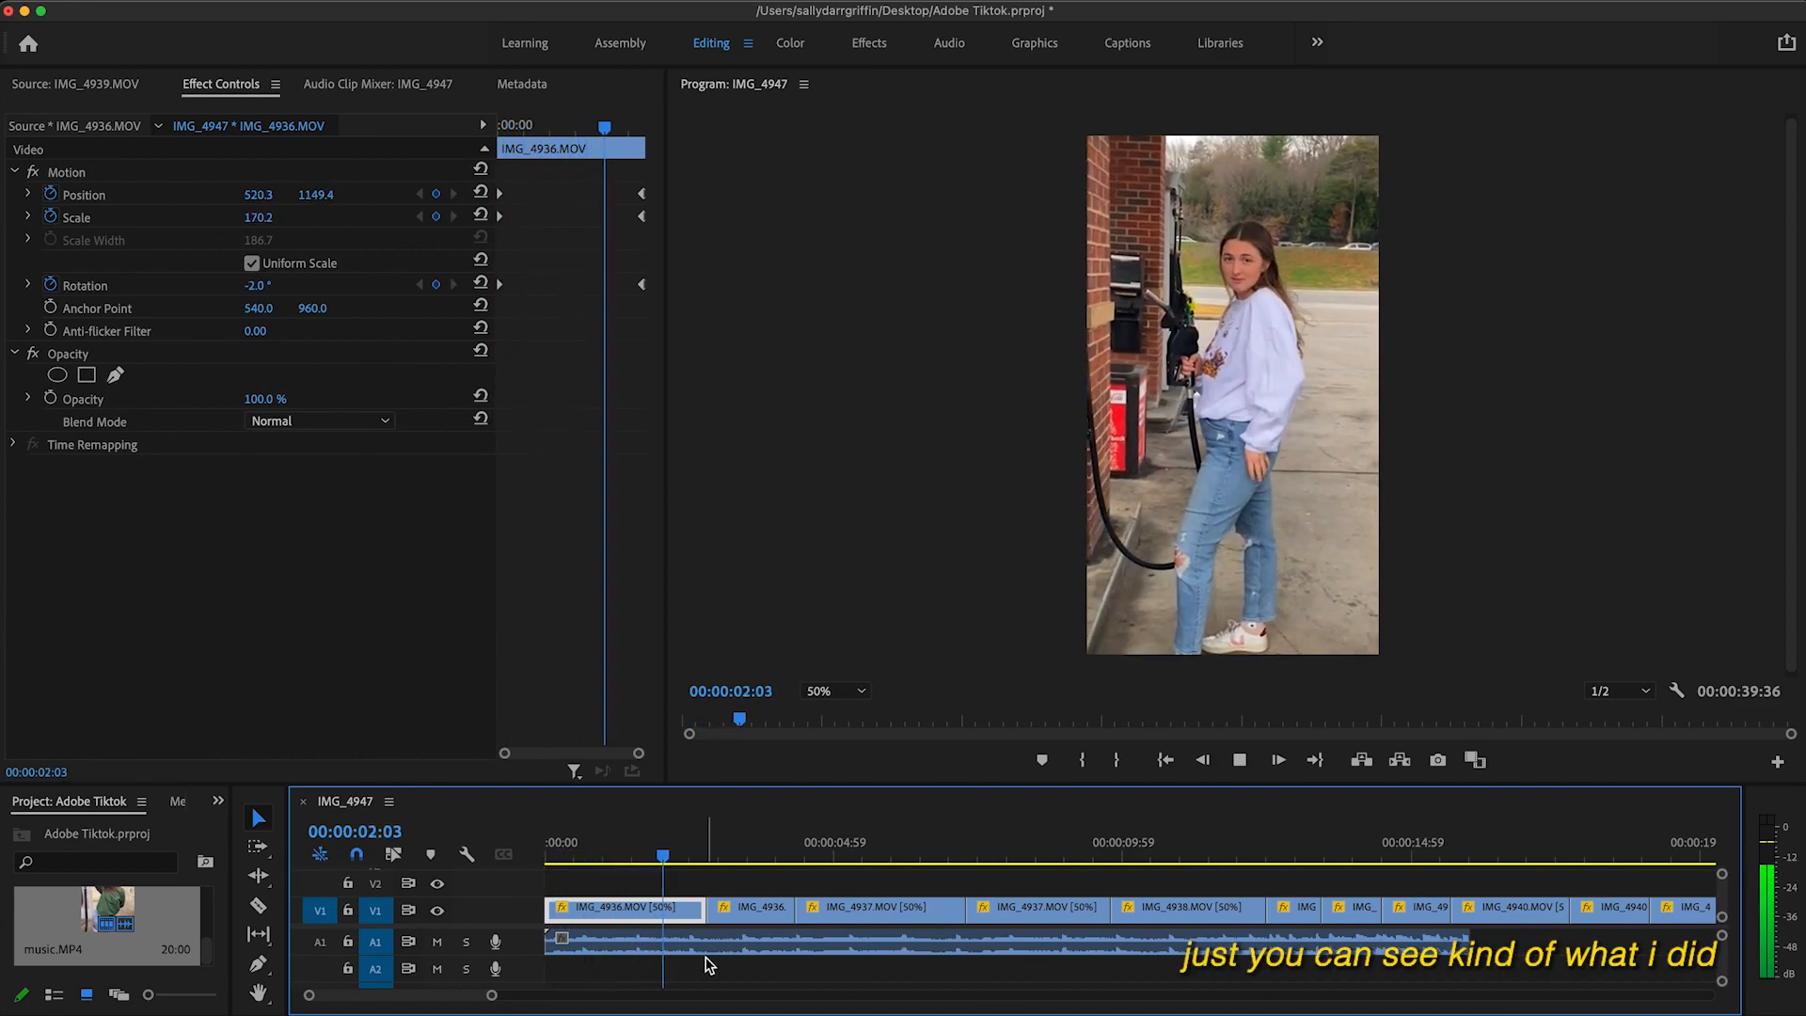
key(space)
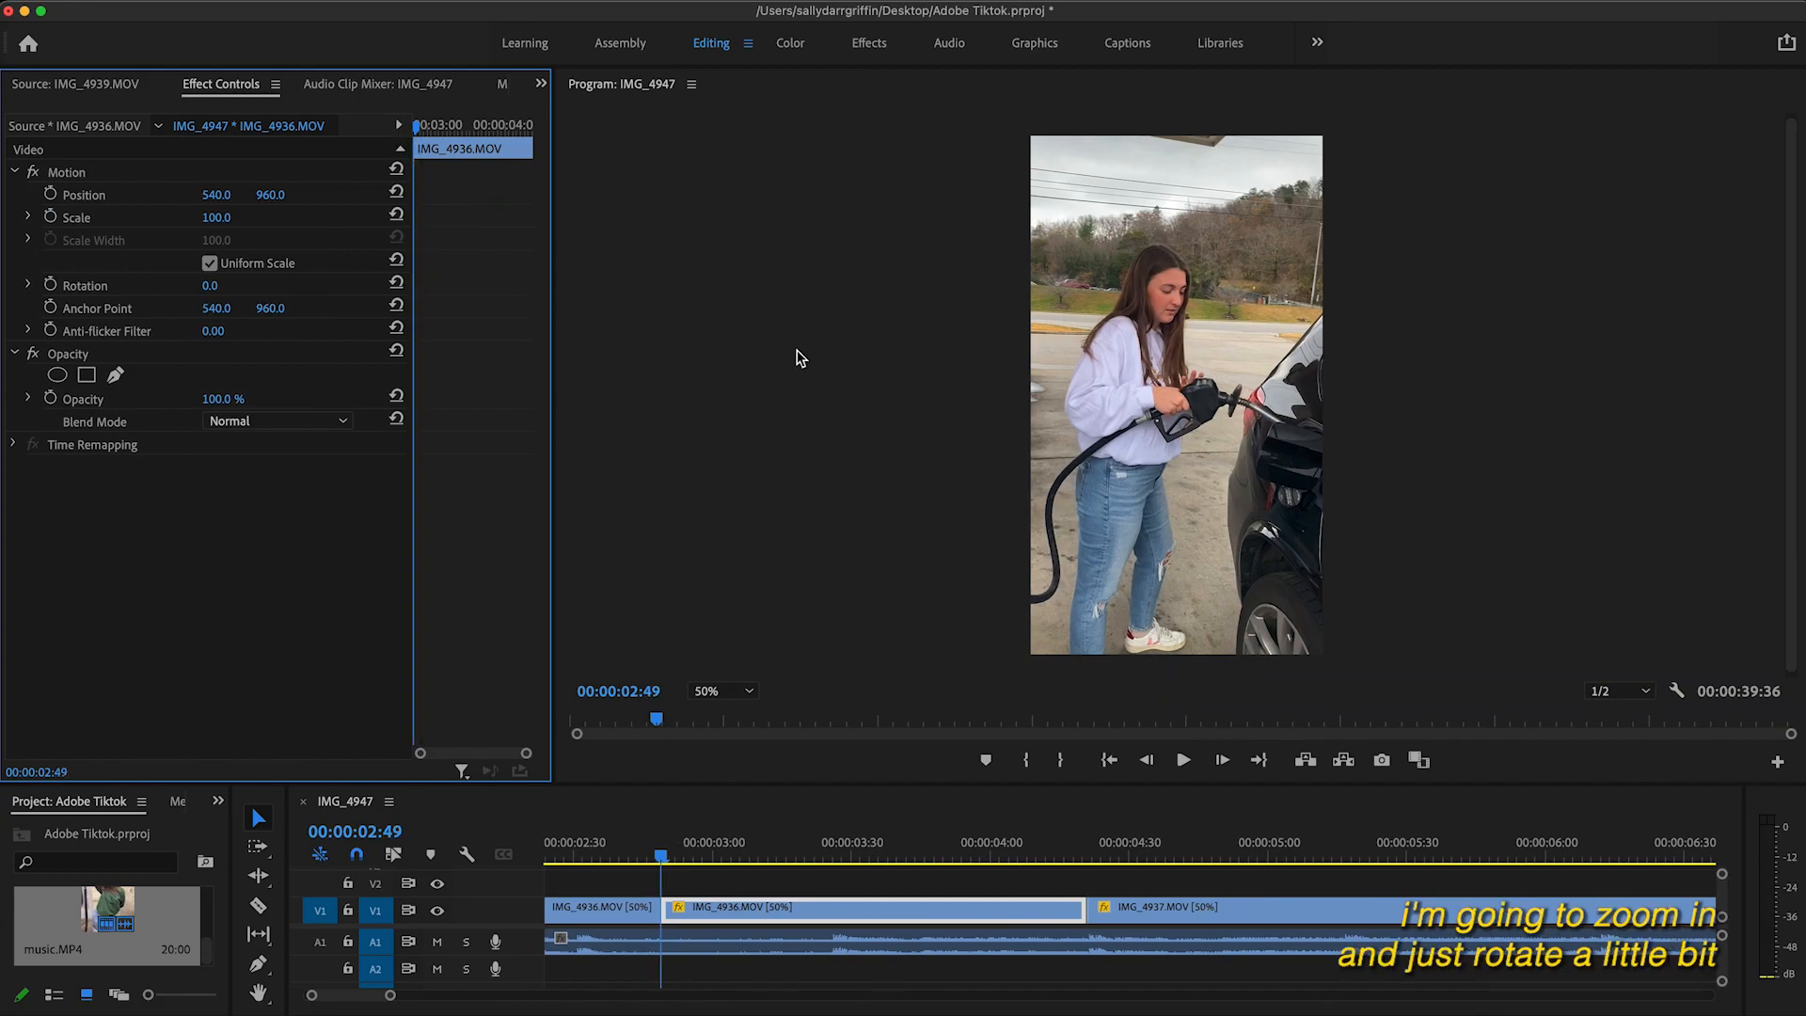
Keyframe the second IMG_4936 clip from its original framing to about 127.5% scale at position 496, 960, and play it back.
click(52, 194)
click(51, 216)
key(space)
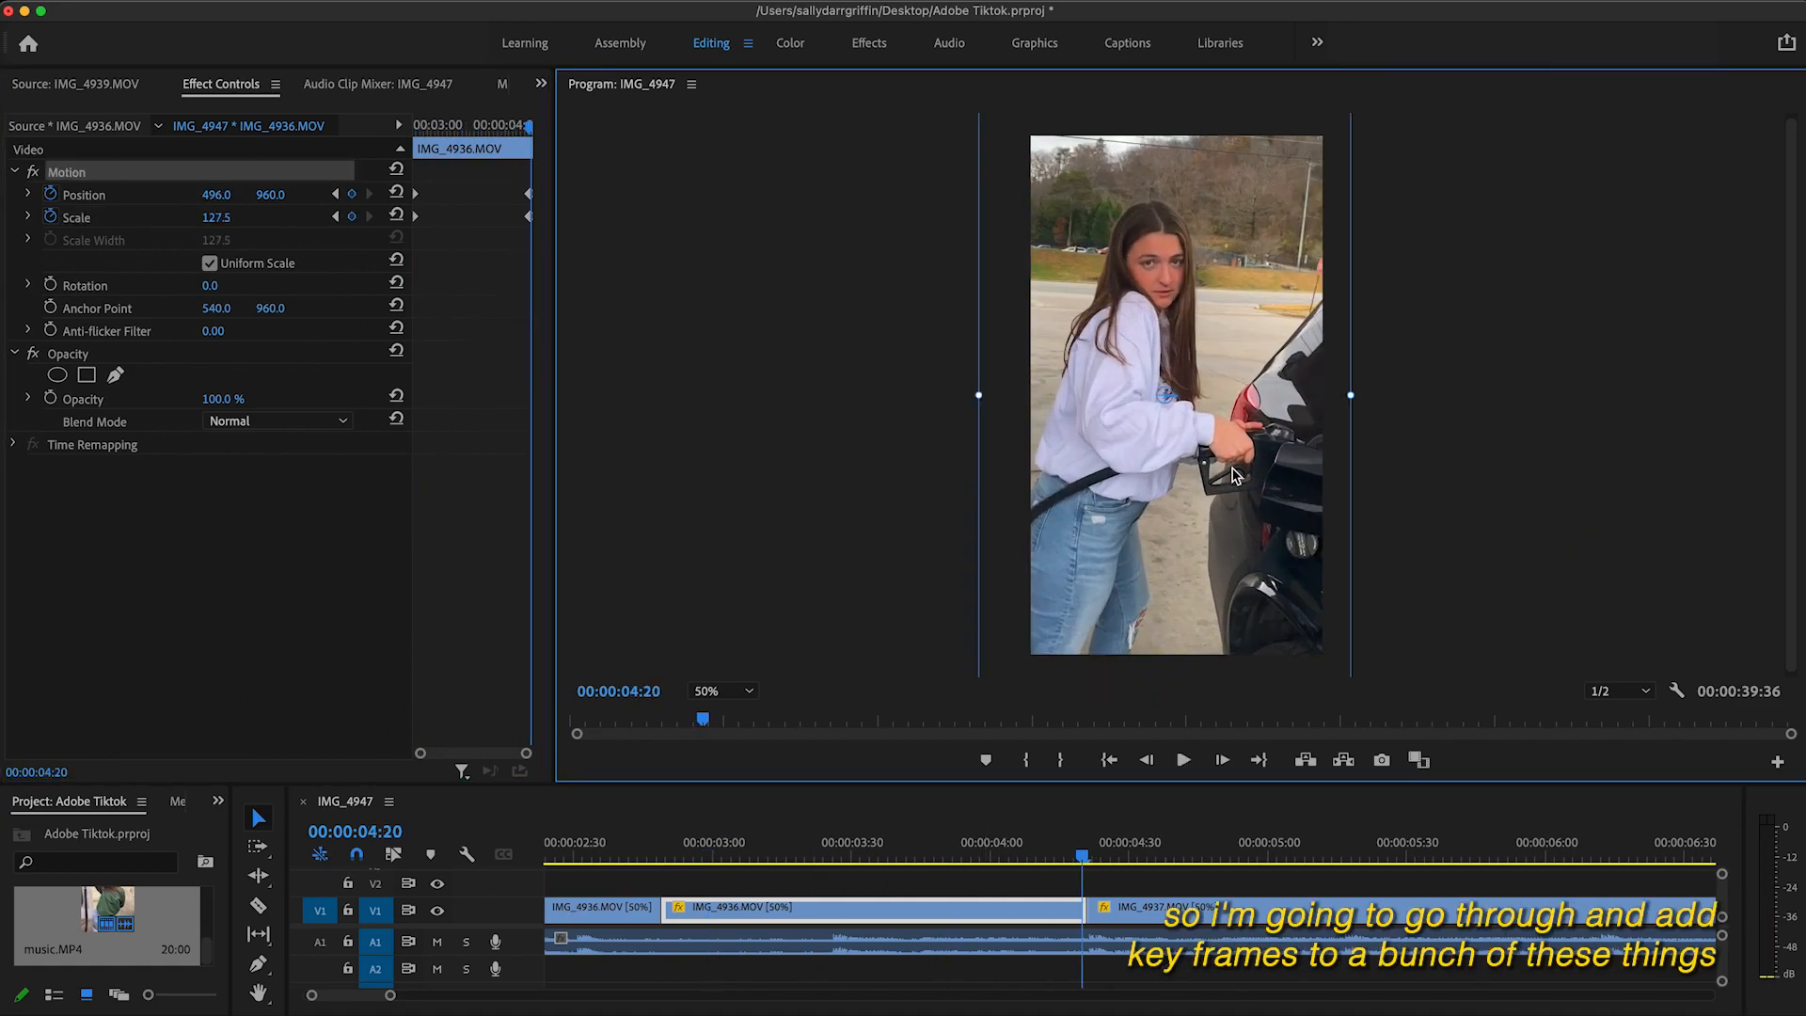
click(654, 847)
key(space)
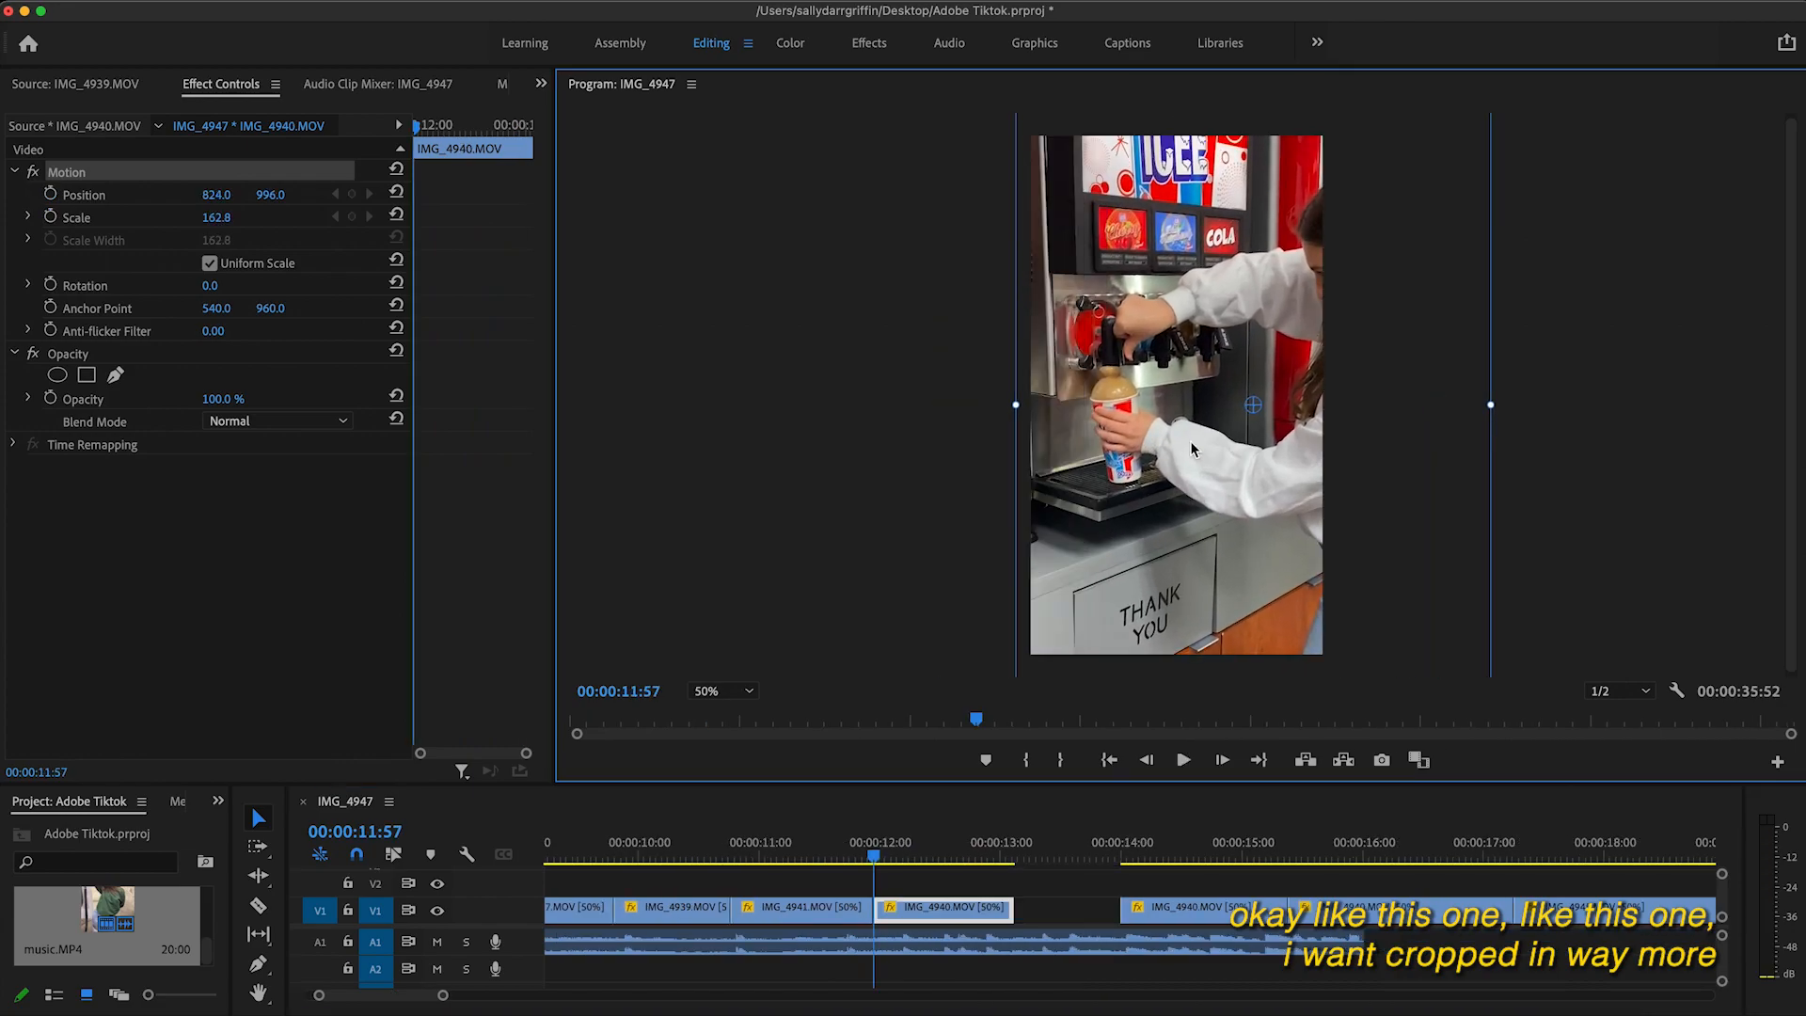
Enlarge the IMG_4940 clip to about 204.1% at position 1012, 960, and set starting keyframes for position, scale and rotation.
drag(1503, 409, 1564, 409)
drag(1132, 445, 1169, 432)
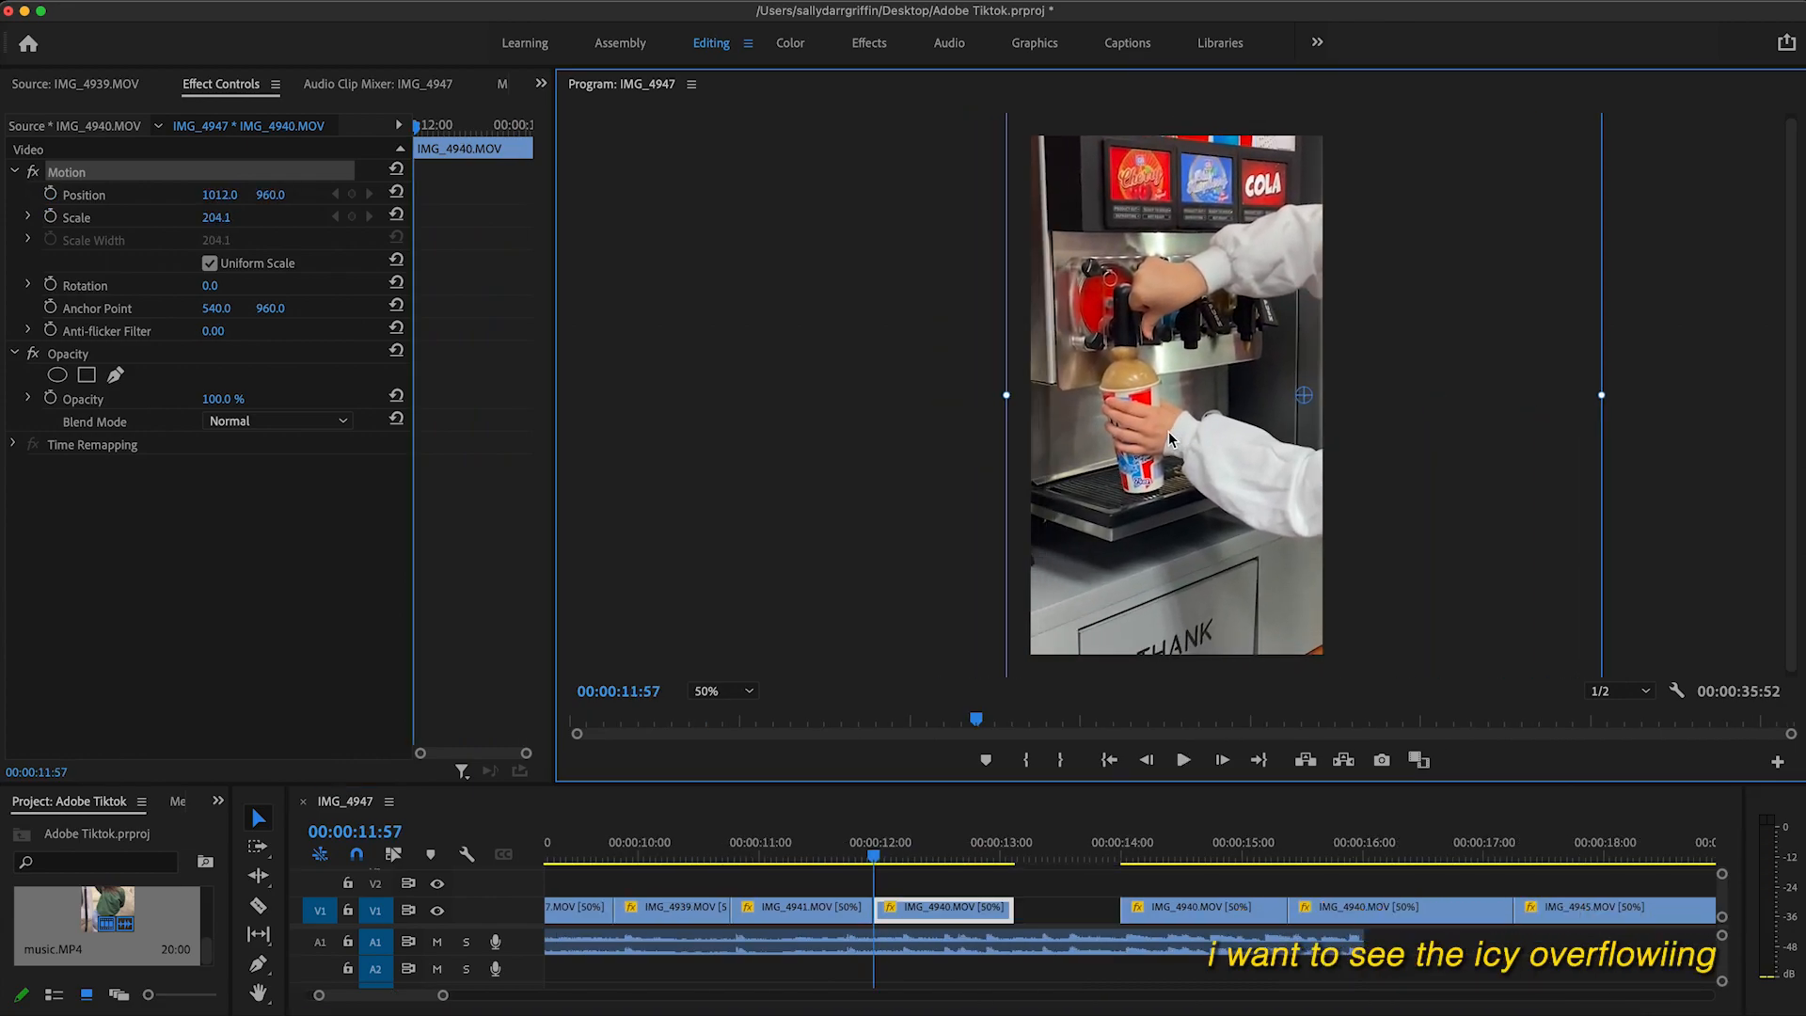
click(50, 194)
click(51, 216)
click(51, 284)
Play to the end of the IMG_4940 clip and select its image in the preview for transforming.
key(space)
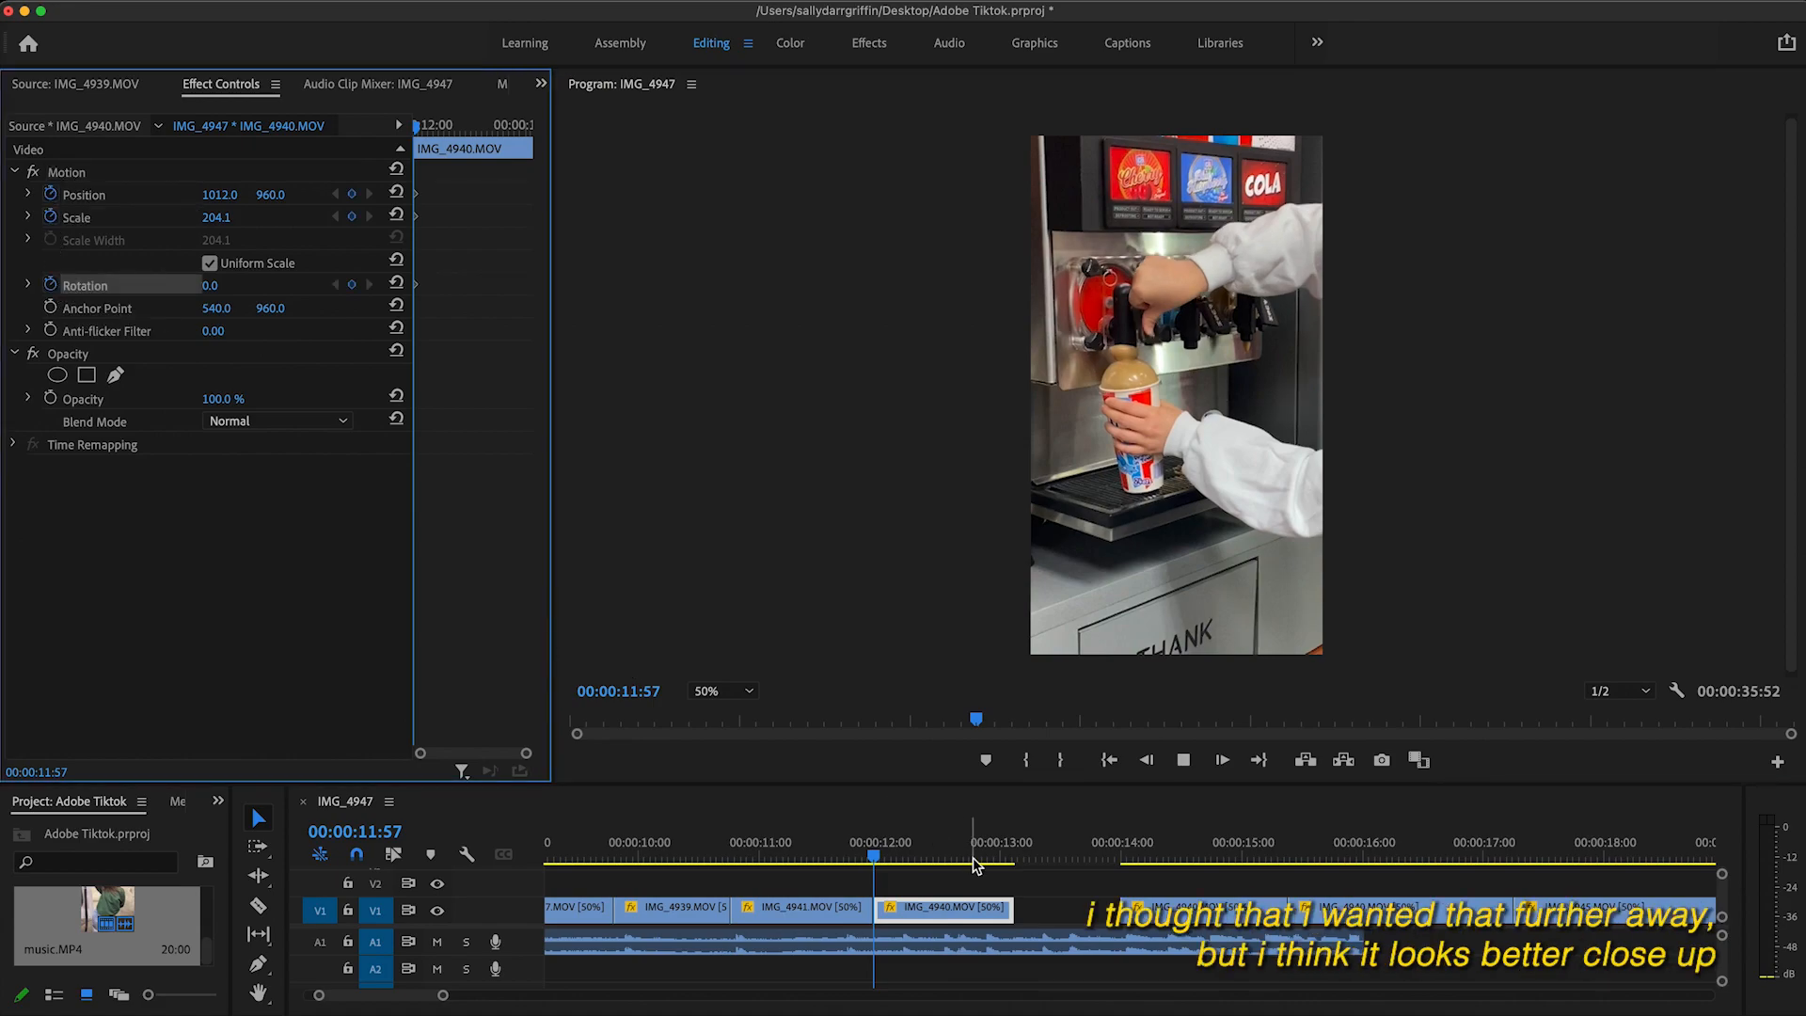
key(space)
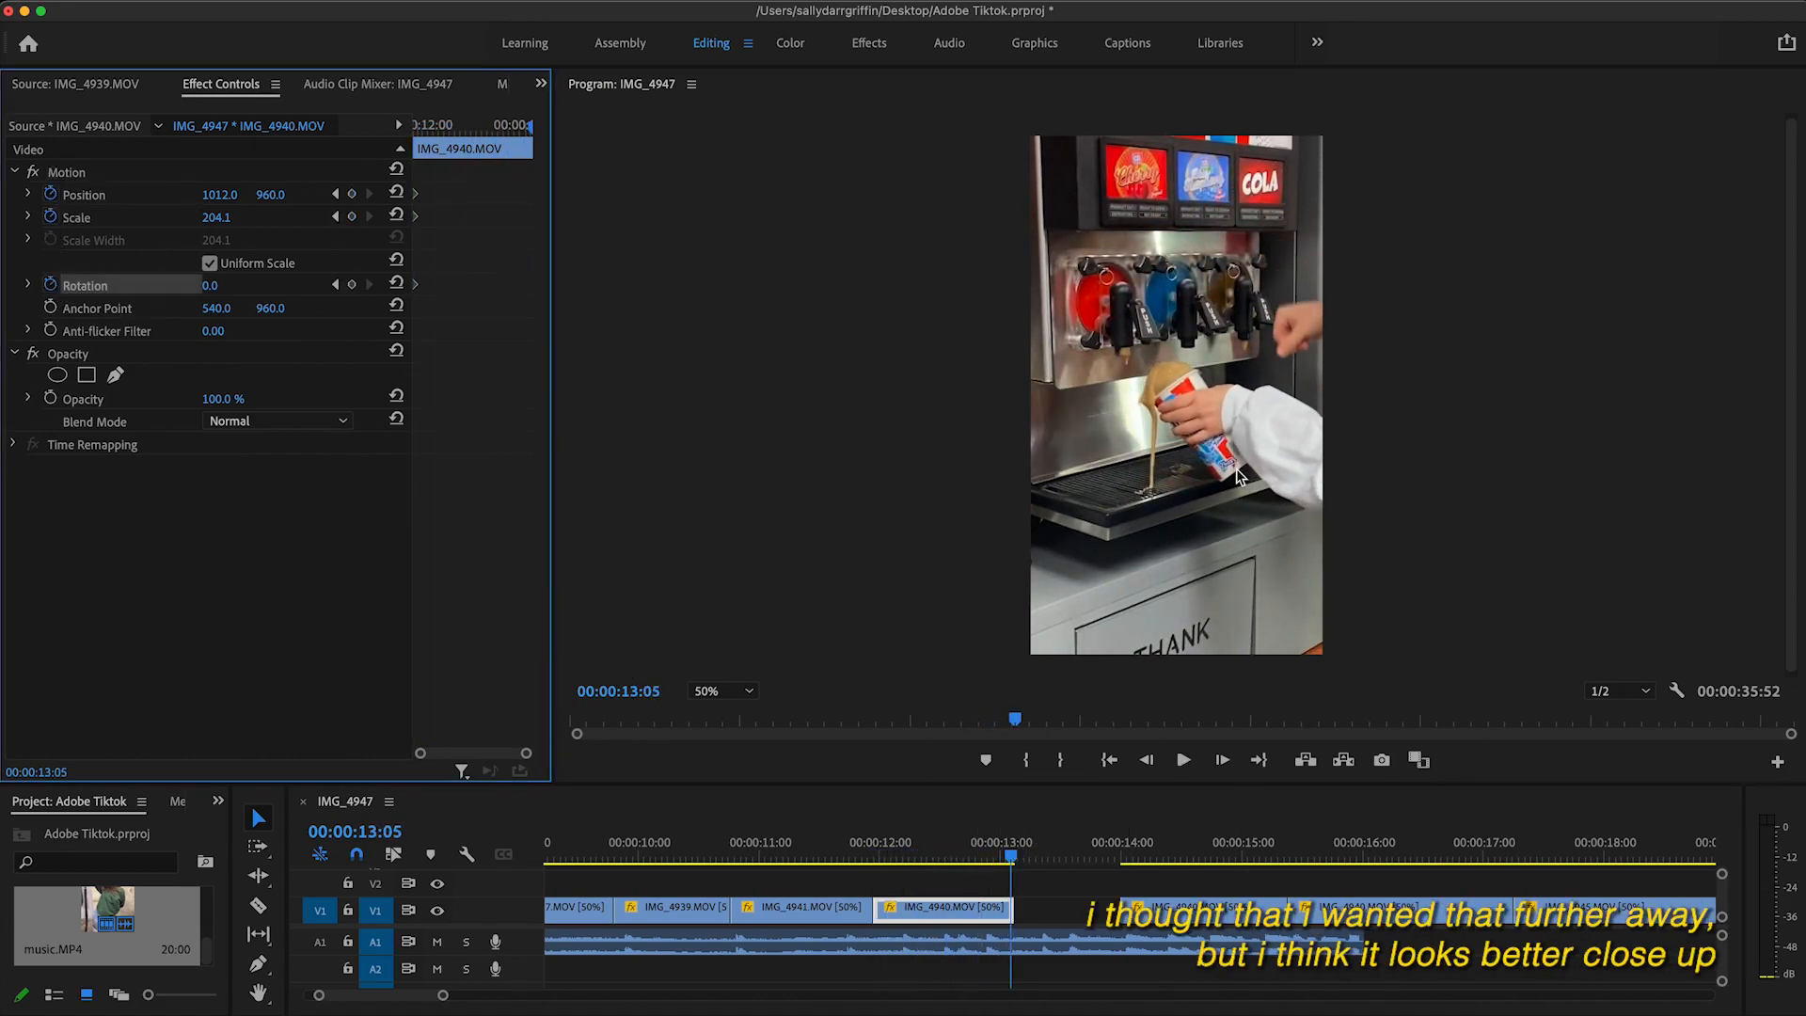
key(Right)
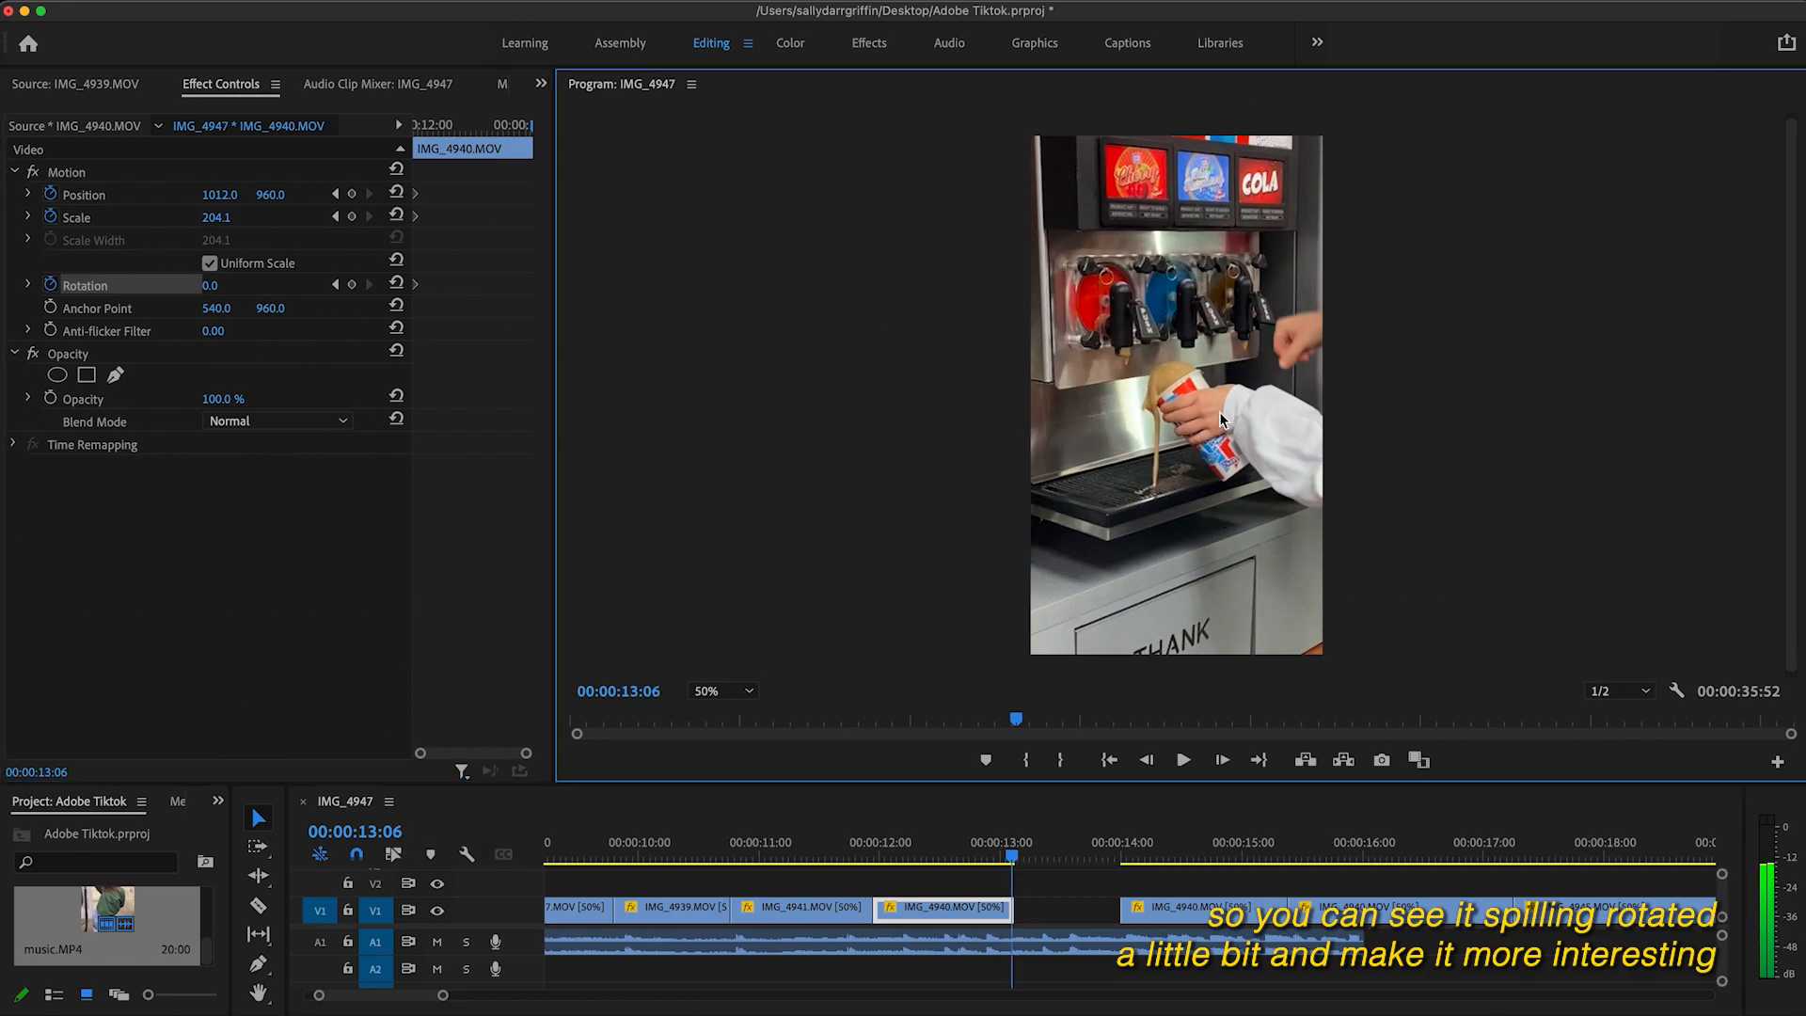
double_click(1220, 411)
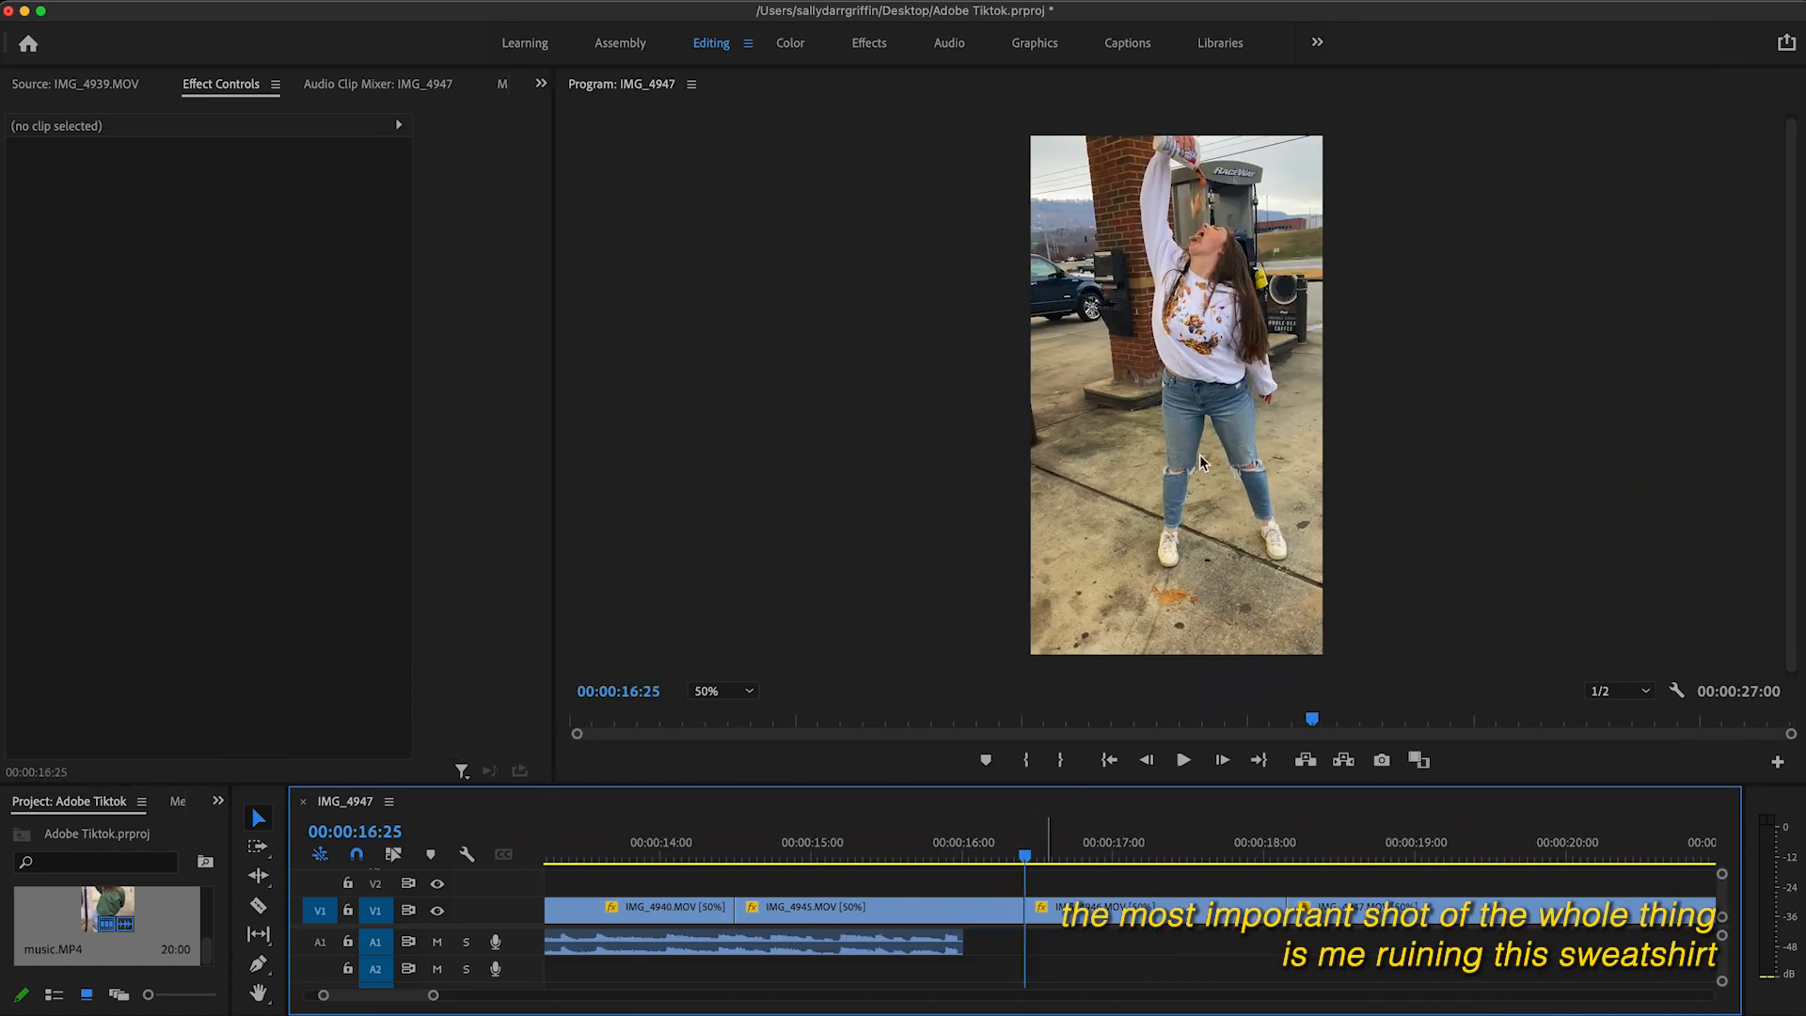
Reframe the IMG_4946 clip by enlarging it to about 134.4% and moving it to about 368, 1292.
double_click(1201, 461)
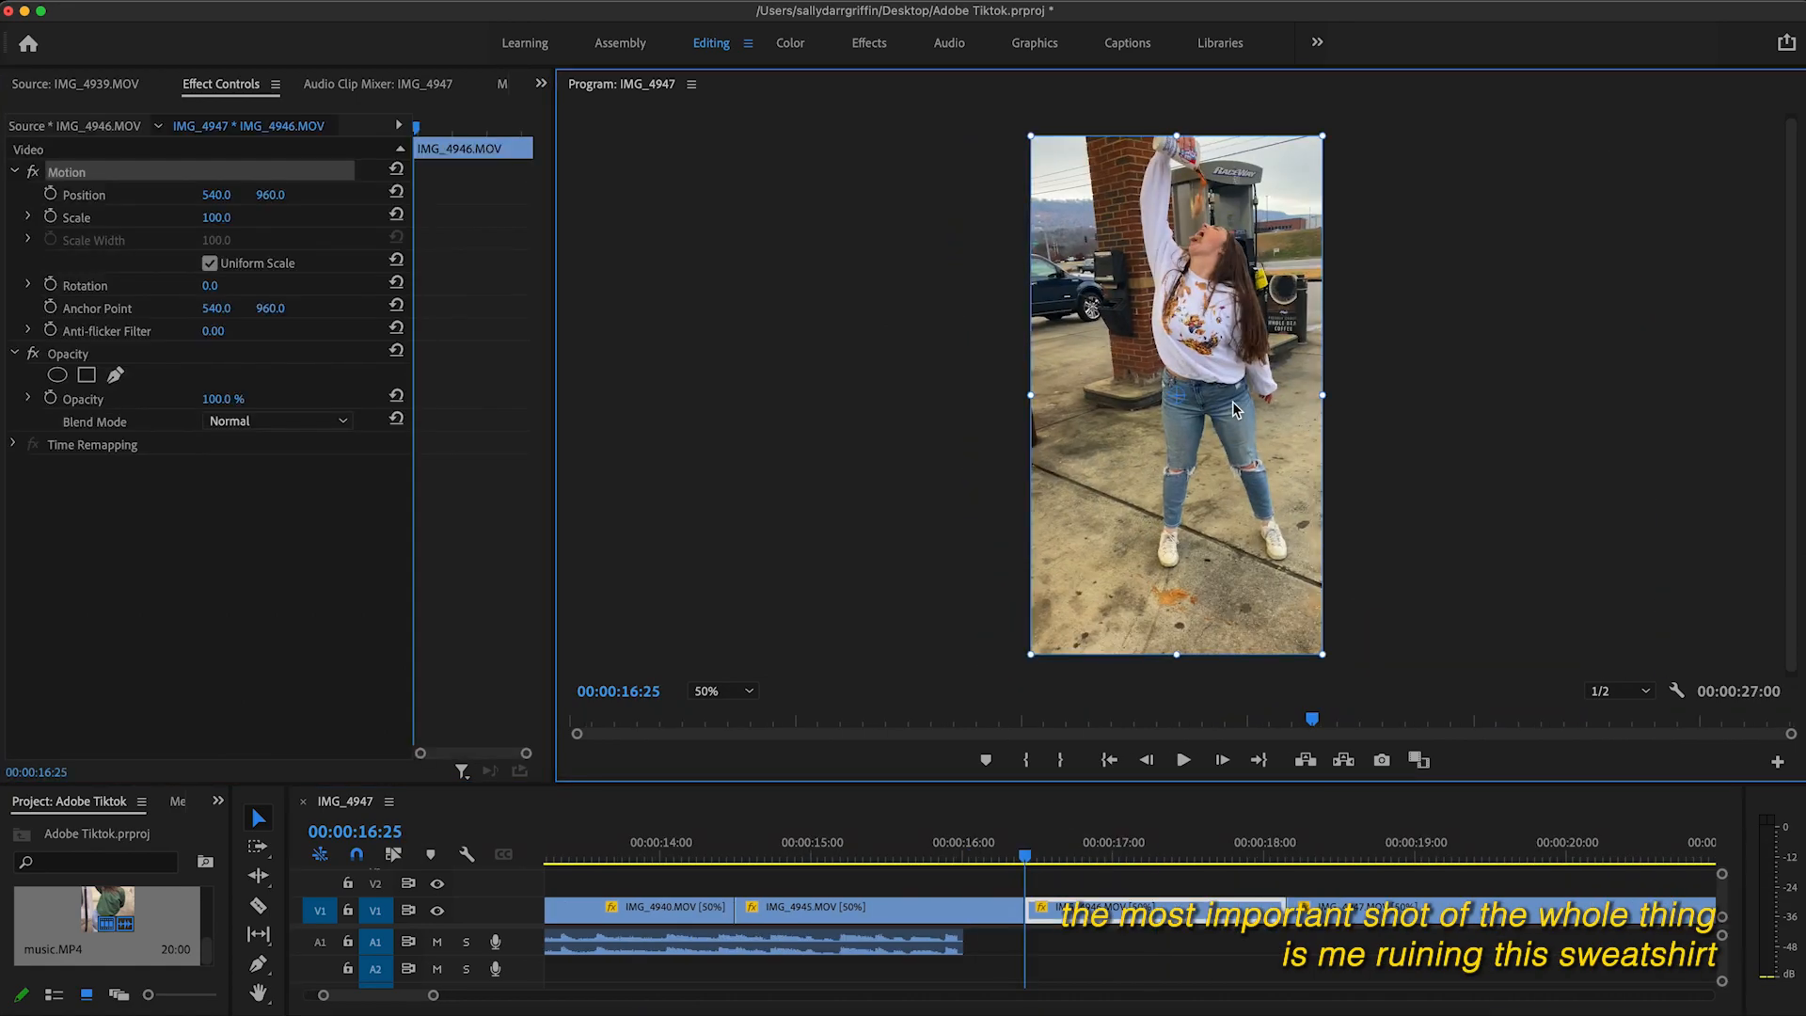
drag(1237, 408, 1217, 425)
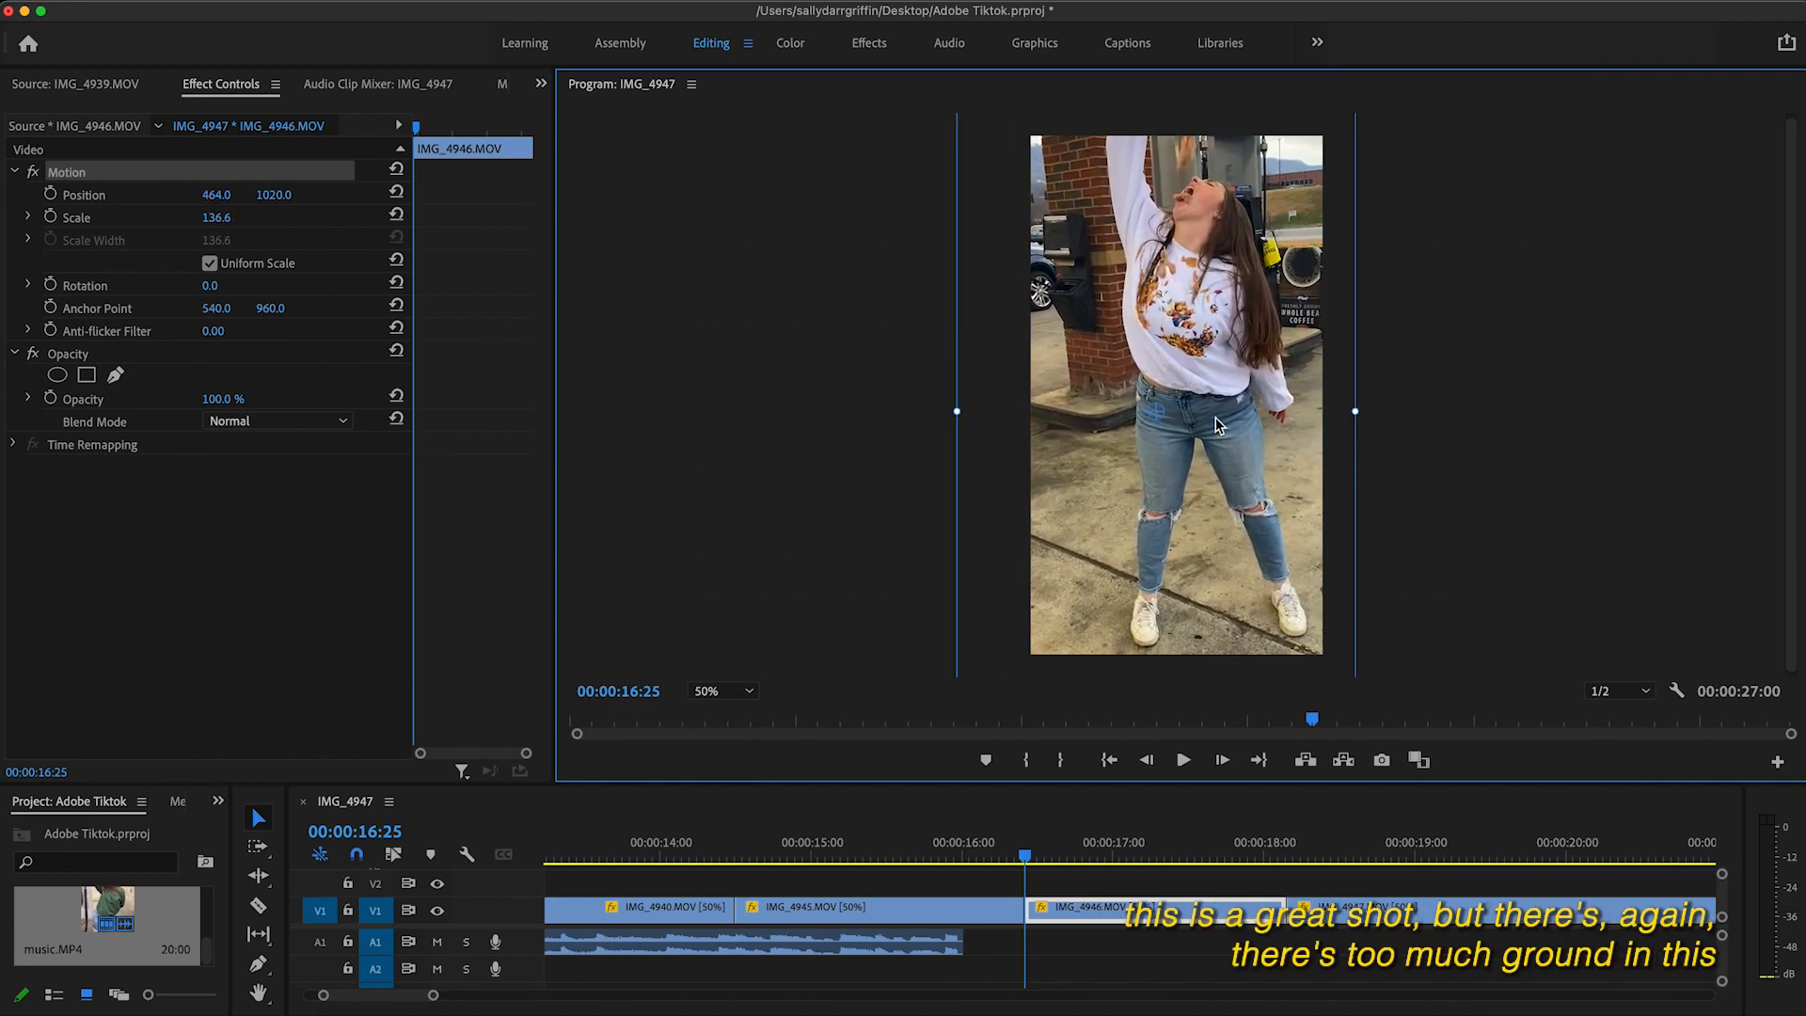
drag(1217, 423, 1193, 439)
click(1503, 301)
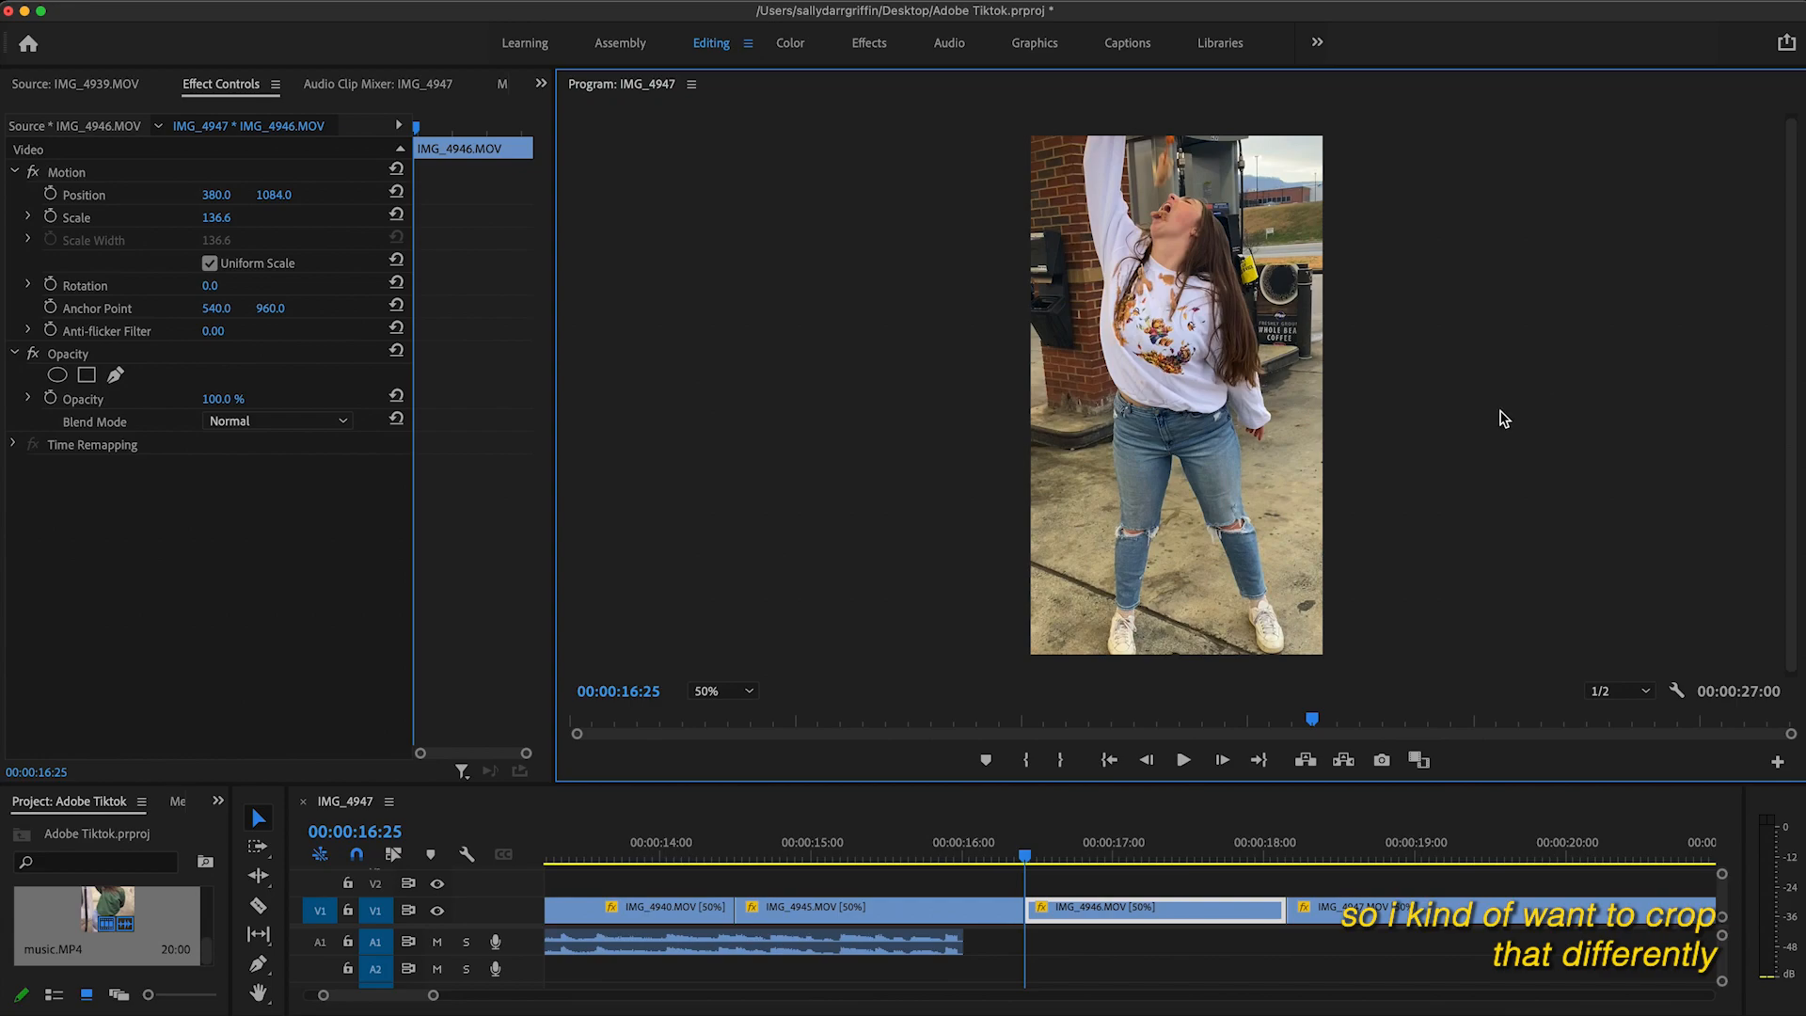
key(minus)
click(1182, 452)
scroll(1182, 451, down, 3)
drag(1186, 444, 1186, 461)
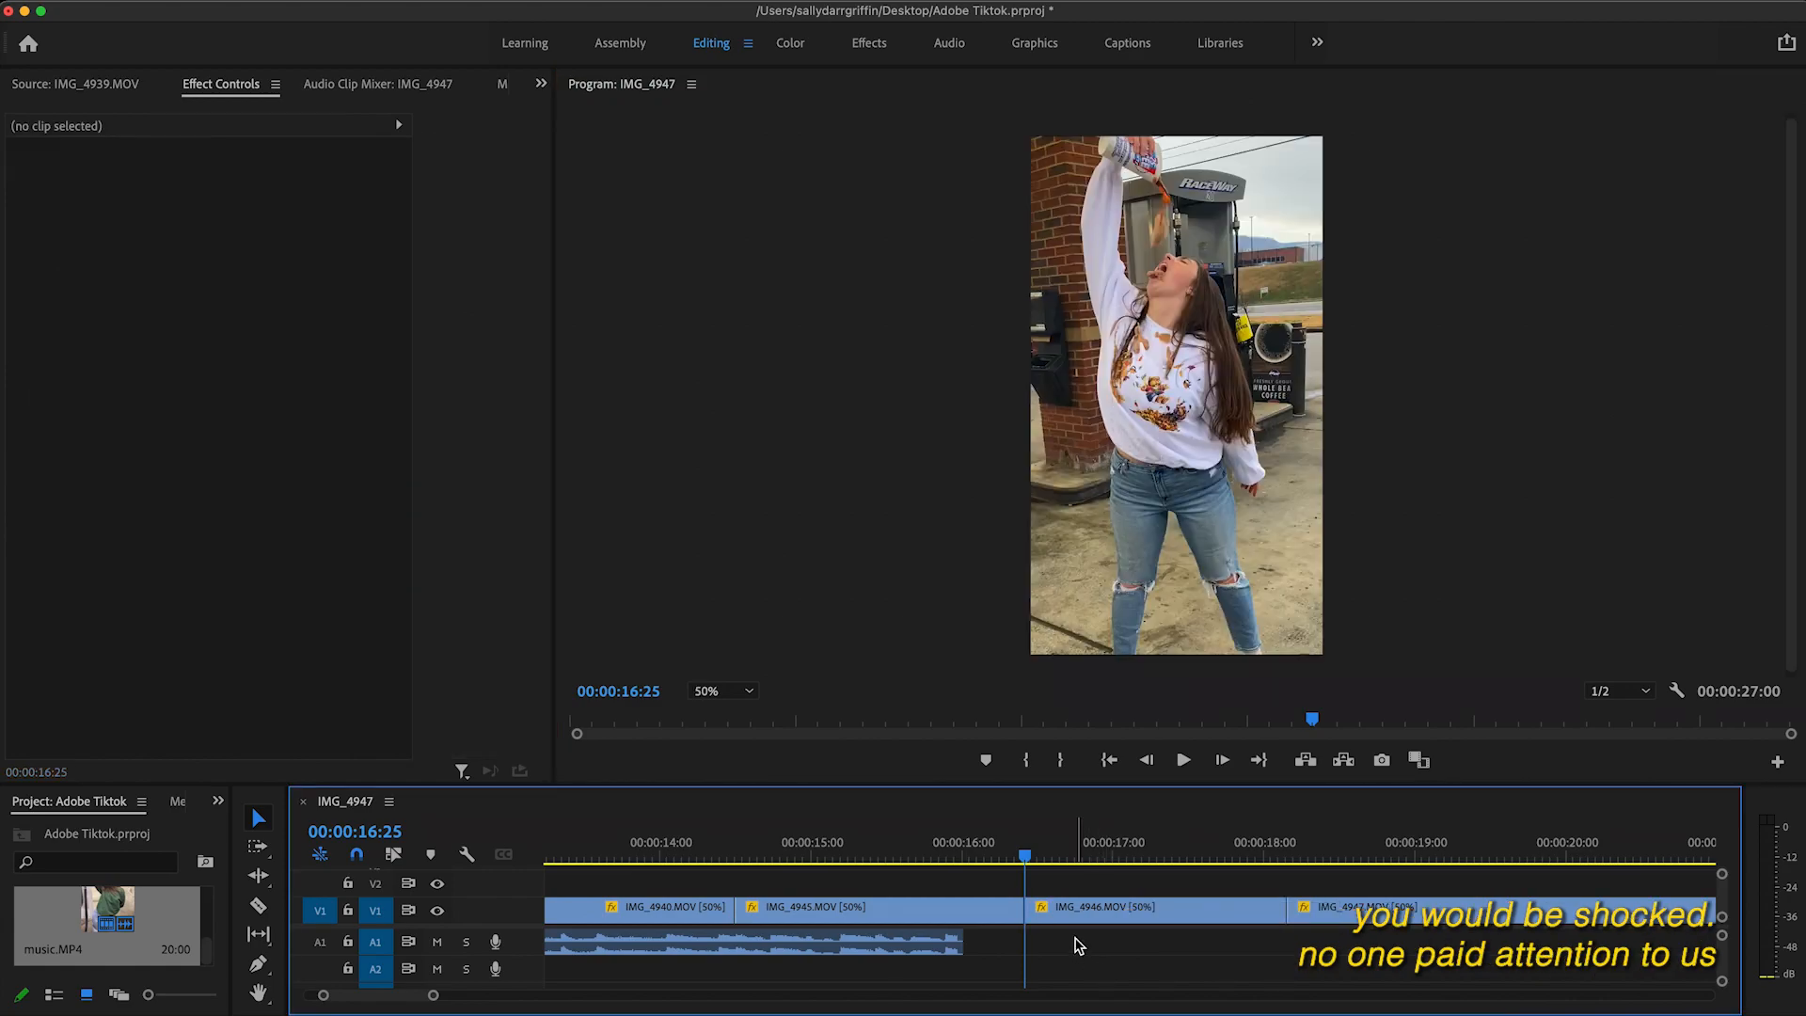
Select the IMG_4946 clip, play it through and replay it from its first frame.
click(1094, 912)
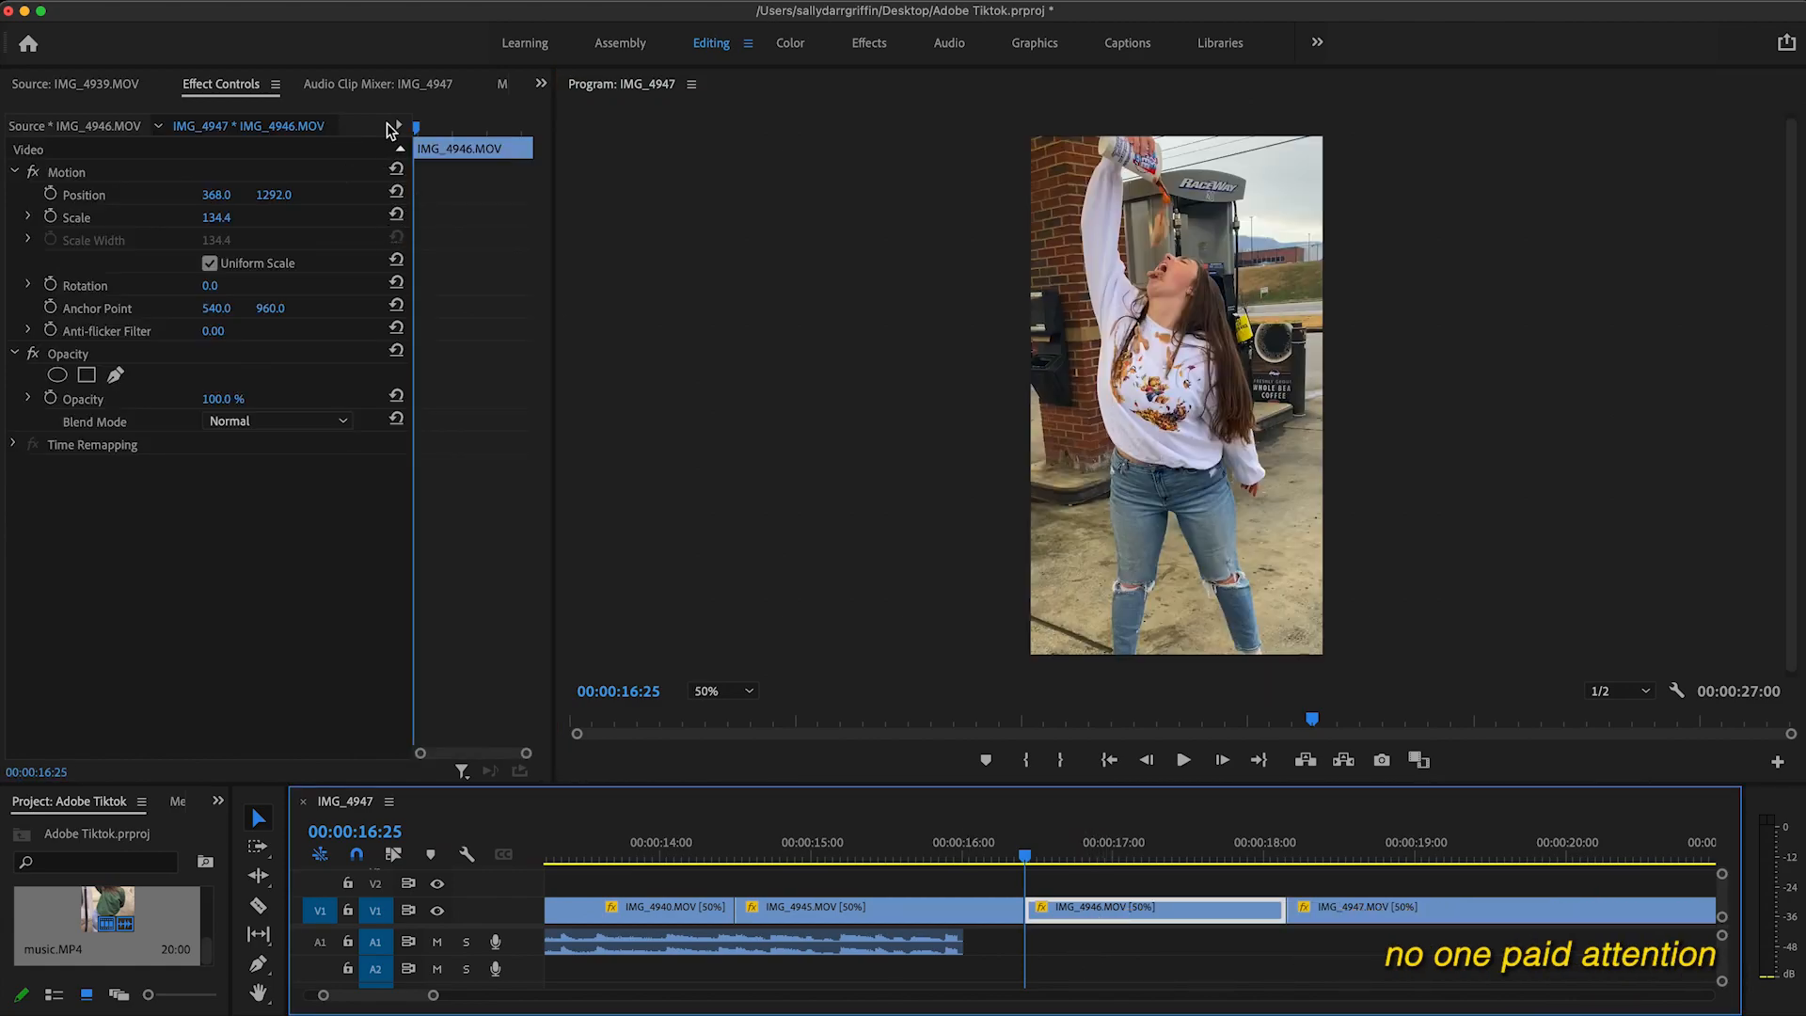
key(space)
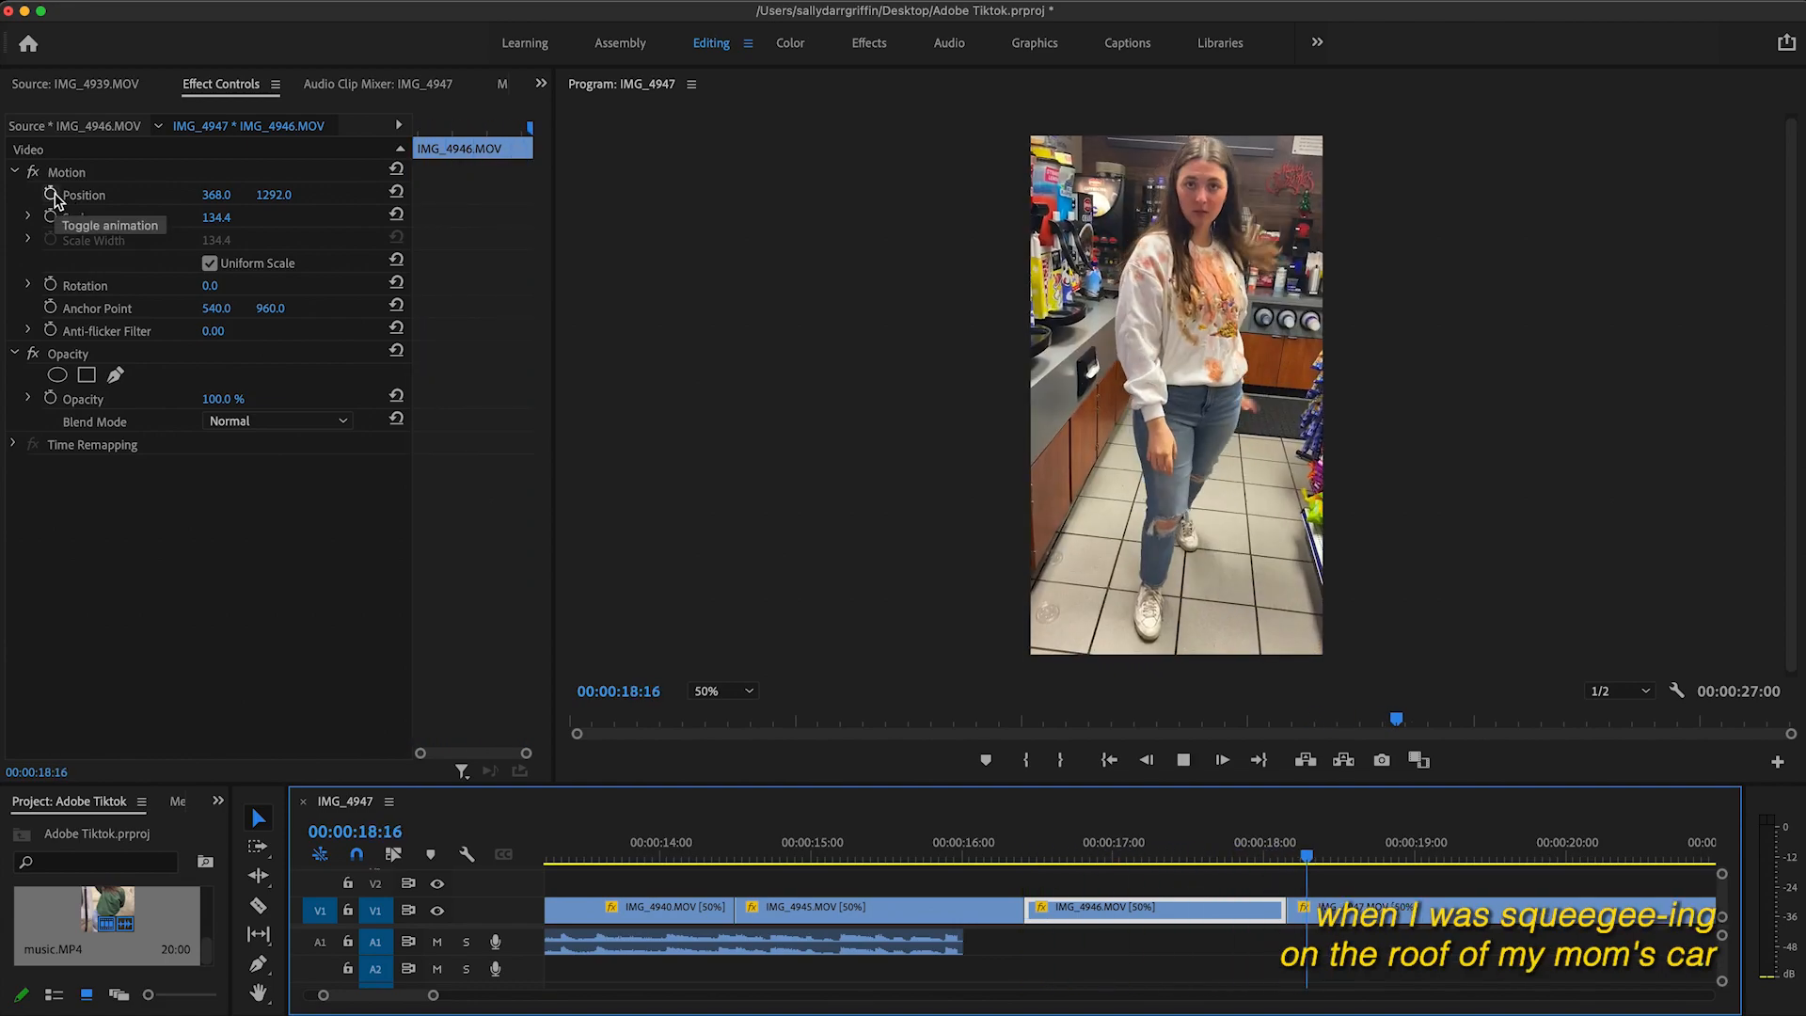
key(space)
click(1020, 839)
key(space)
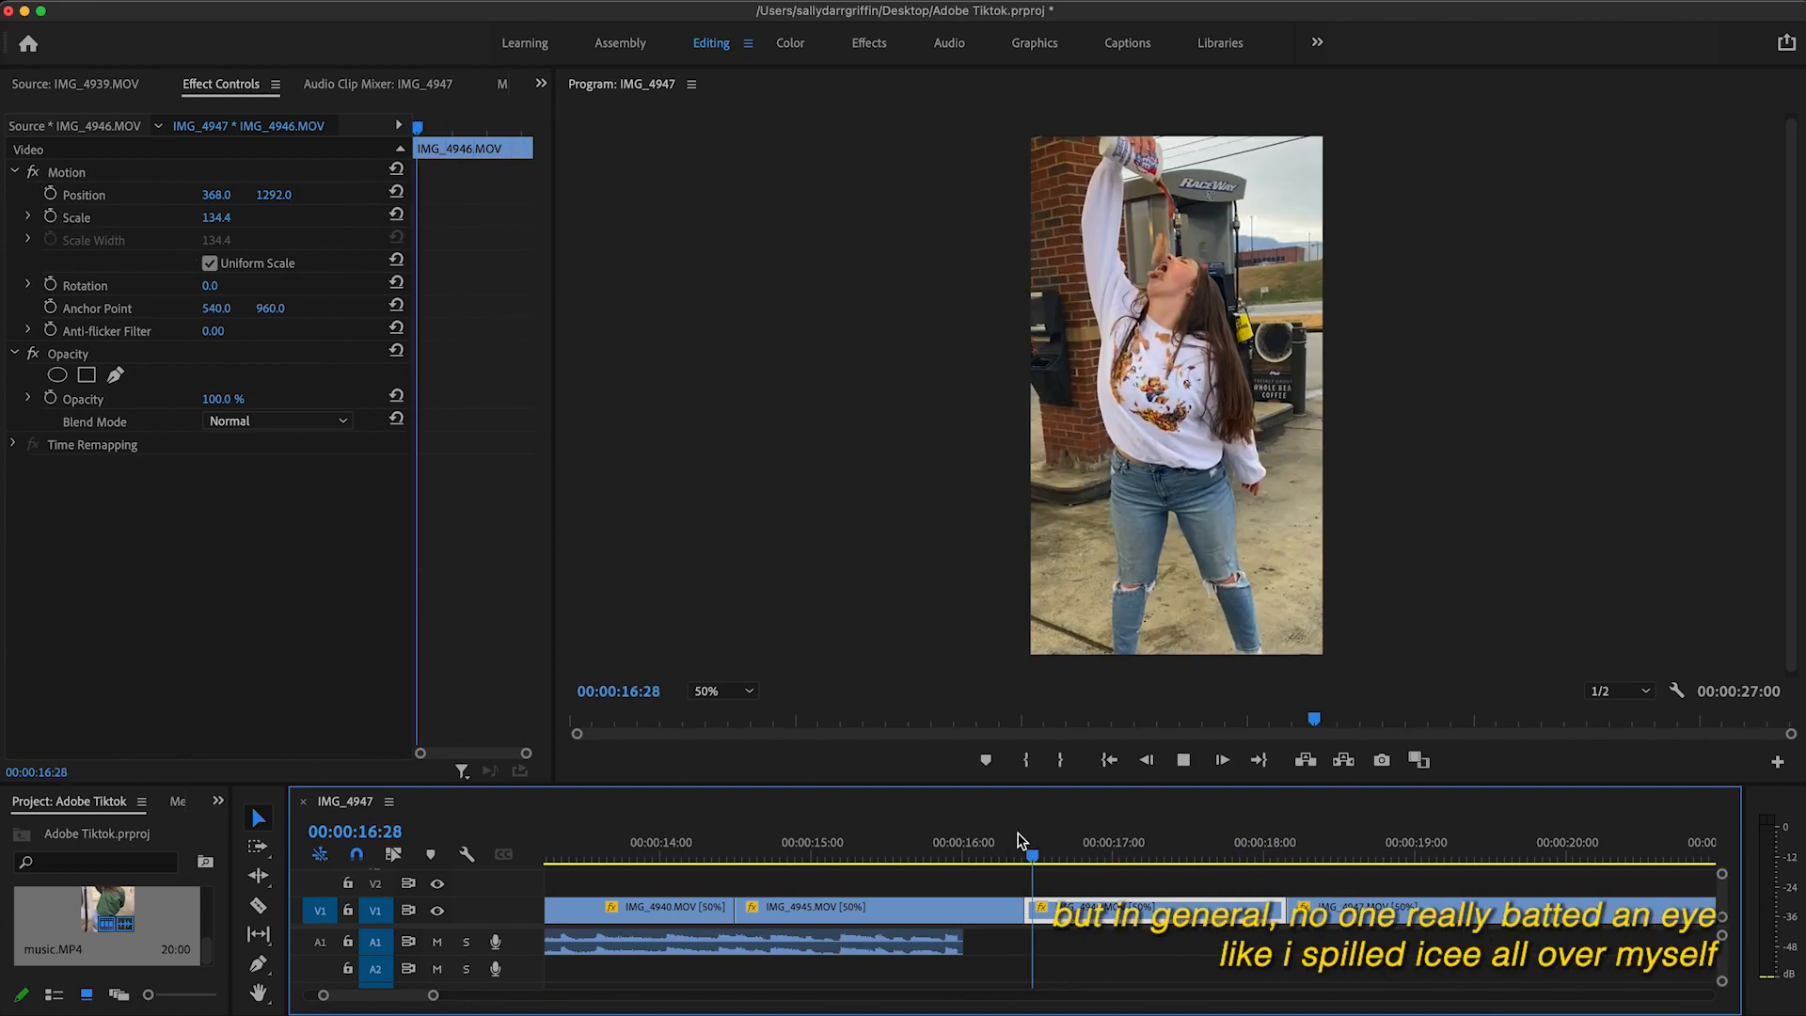
click(1025, 840)
key(space)
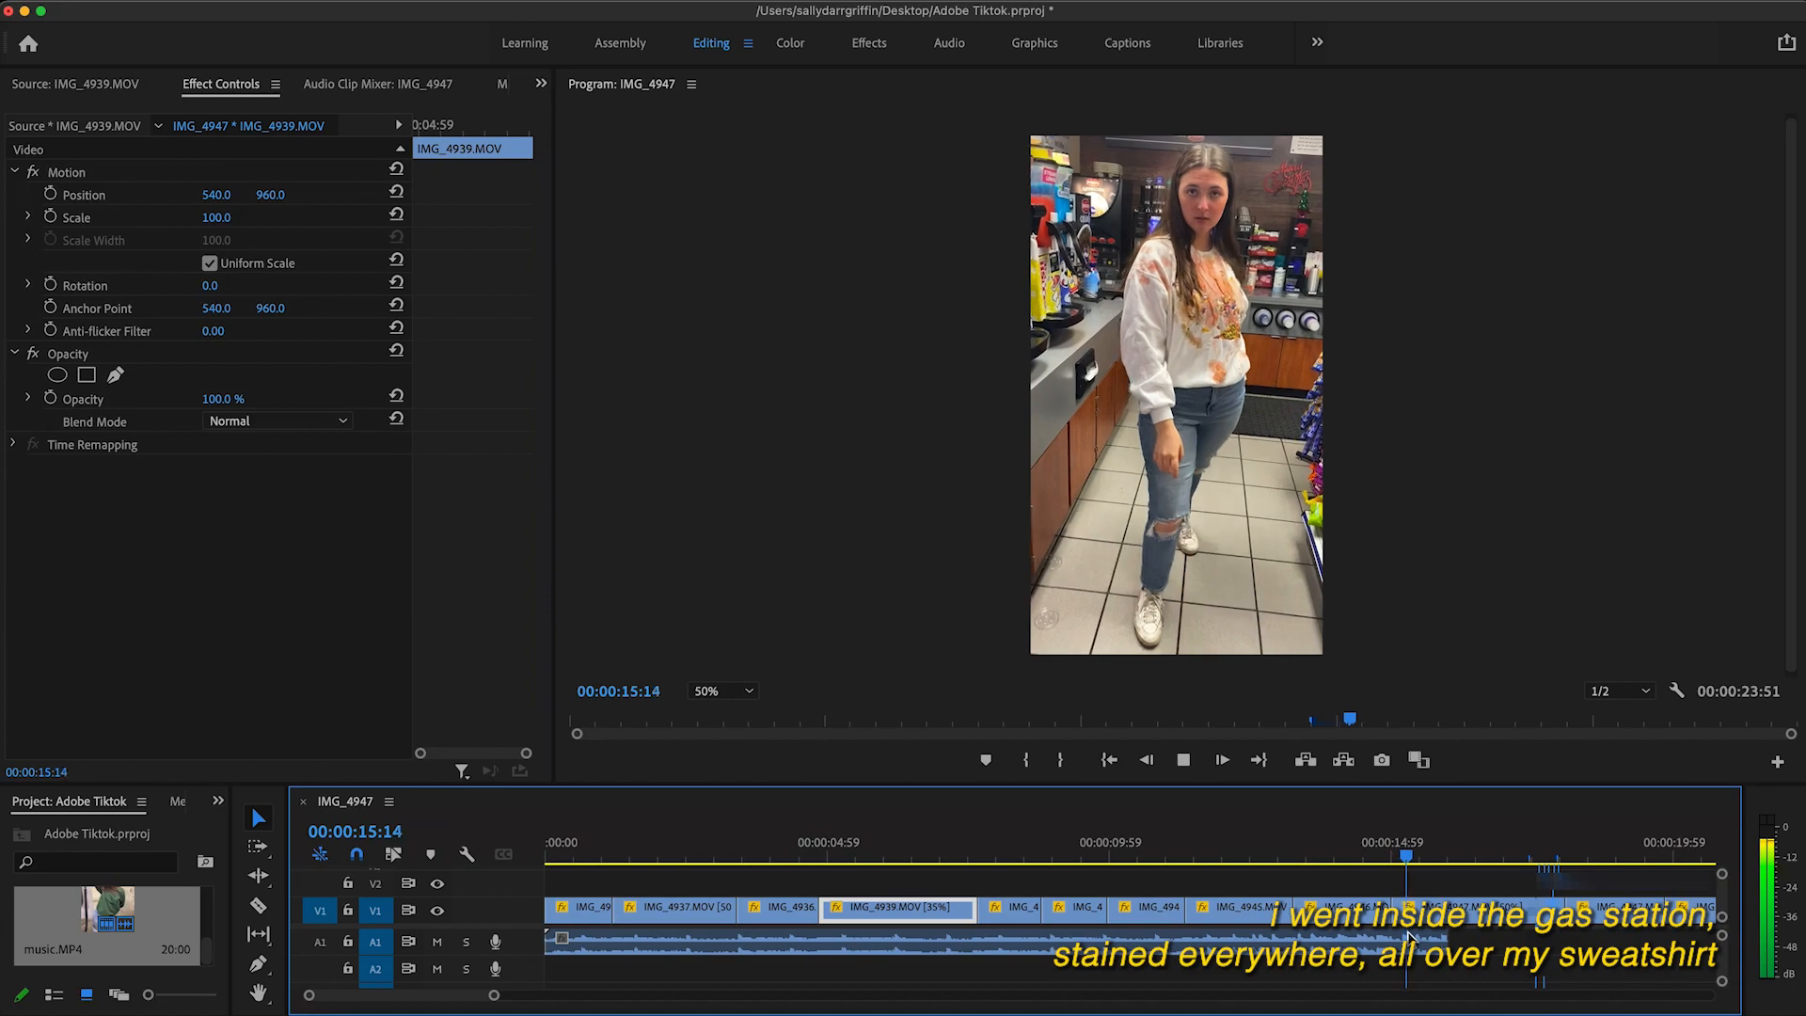
Play through the end of the sequence and trim about 00:00:01:50 off the end of the last IMG_4947 clip.
scroll(1408, 933, right, 3)
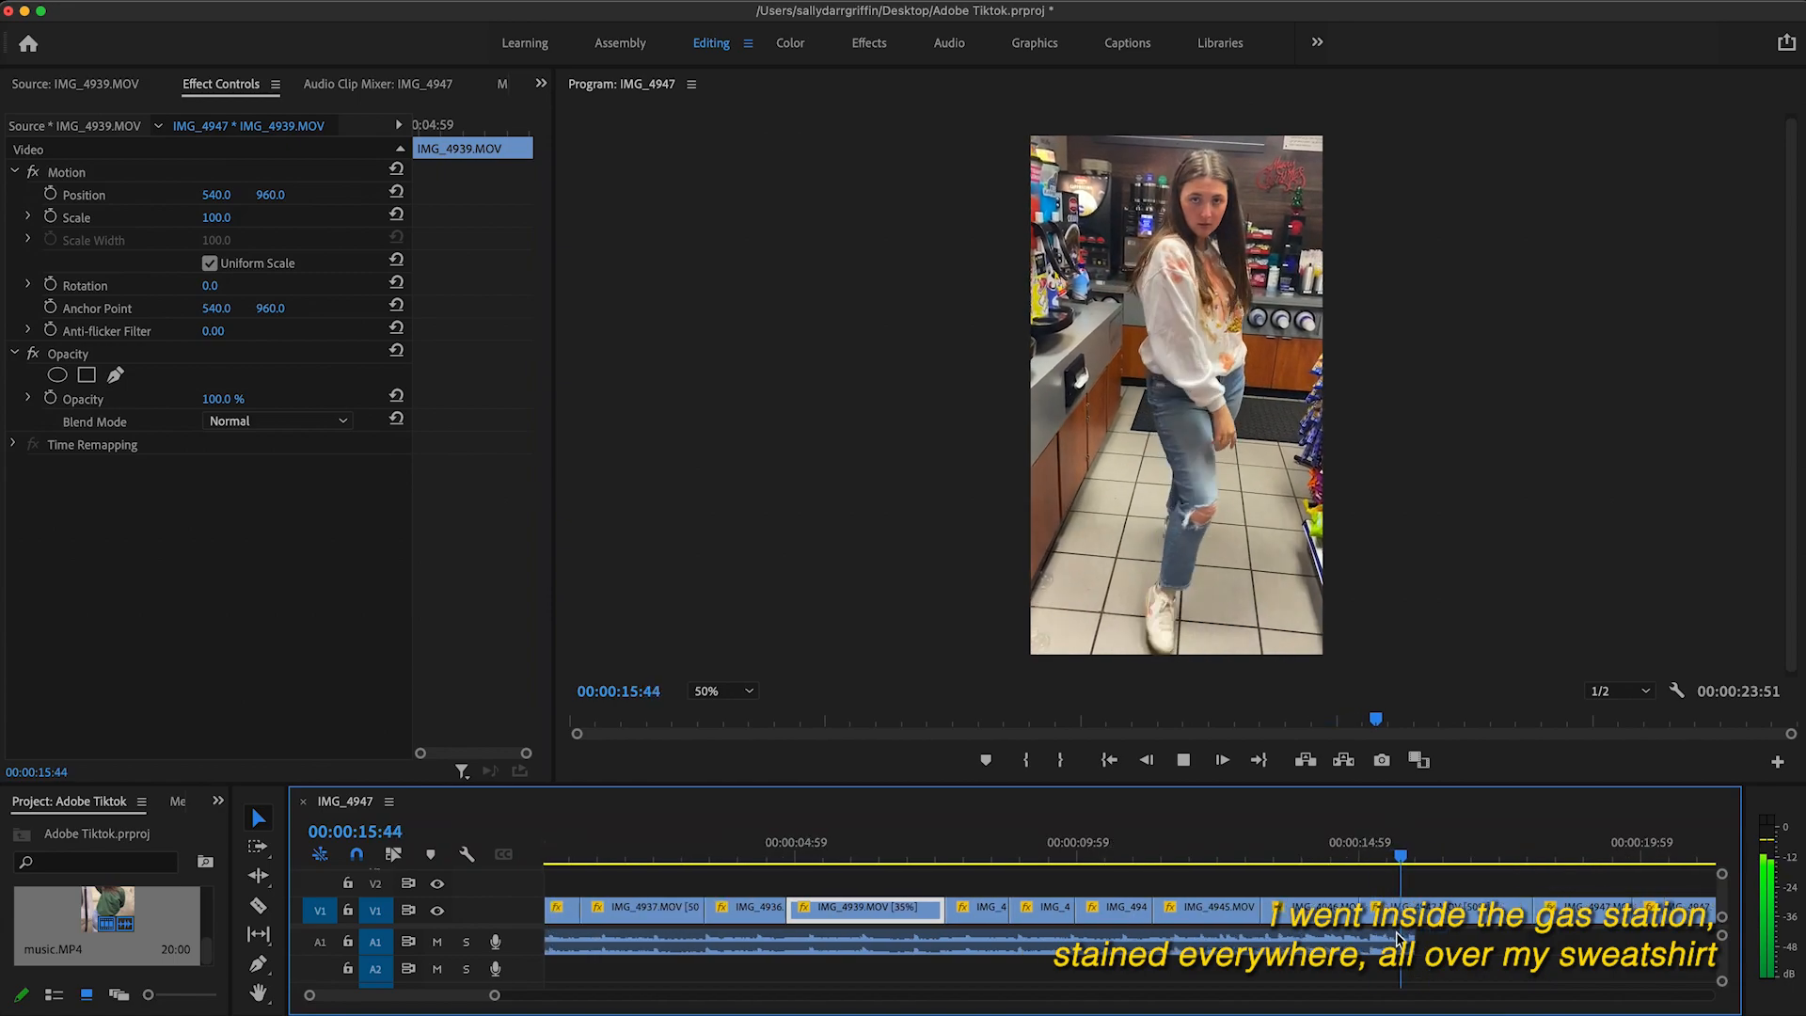
click(1392, 948)
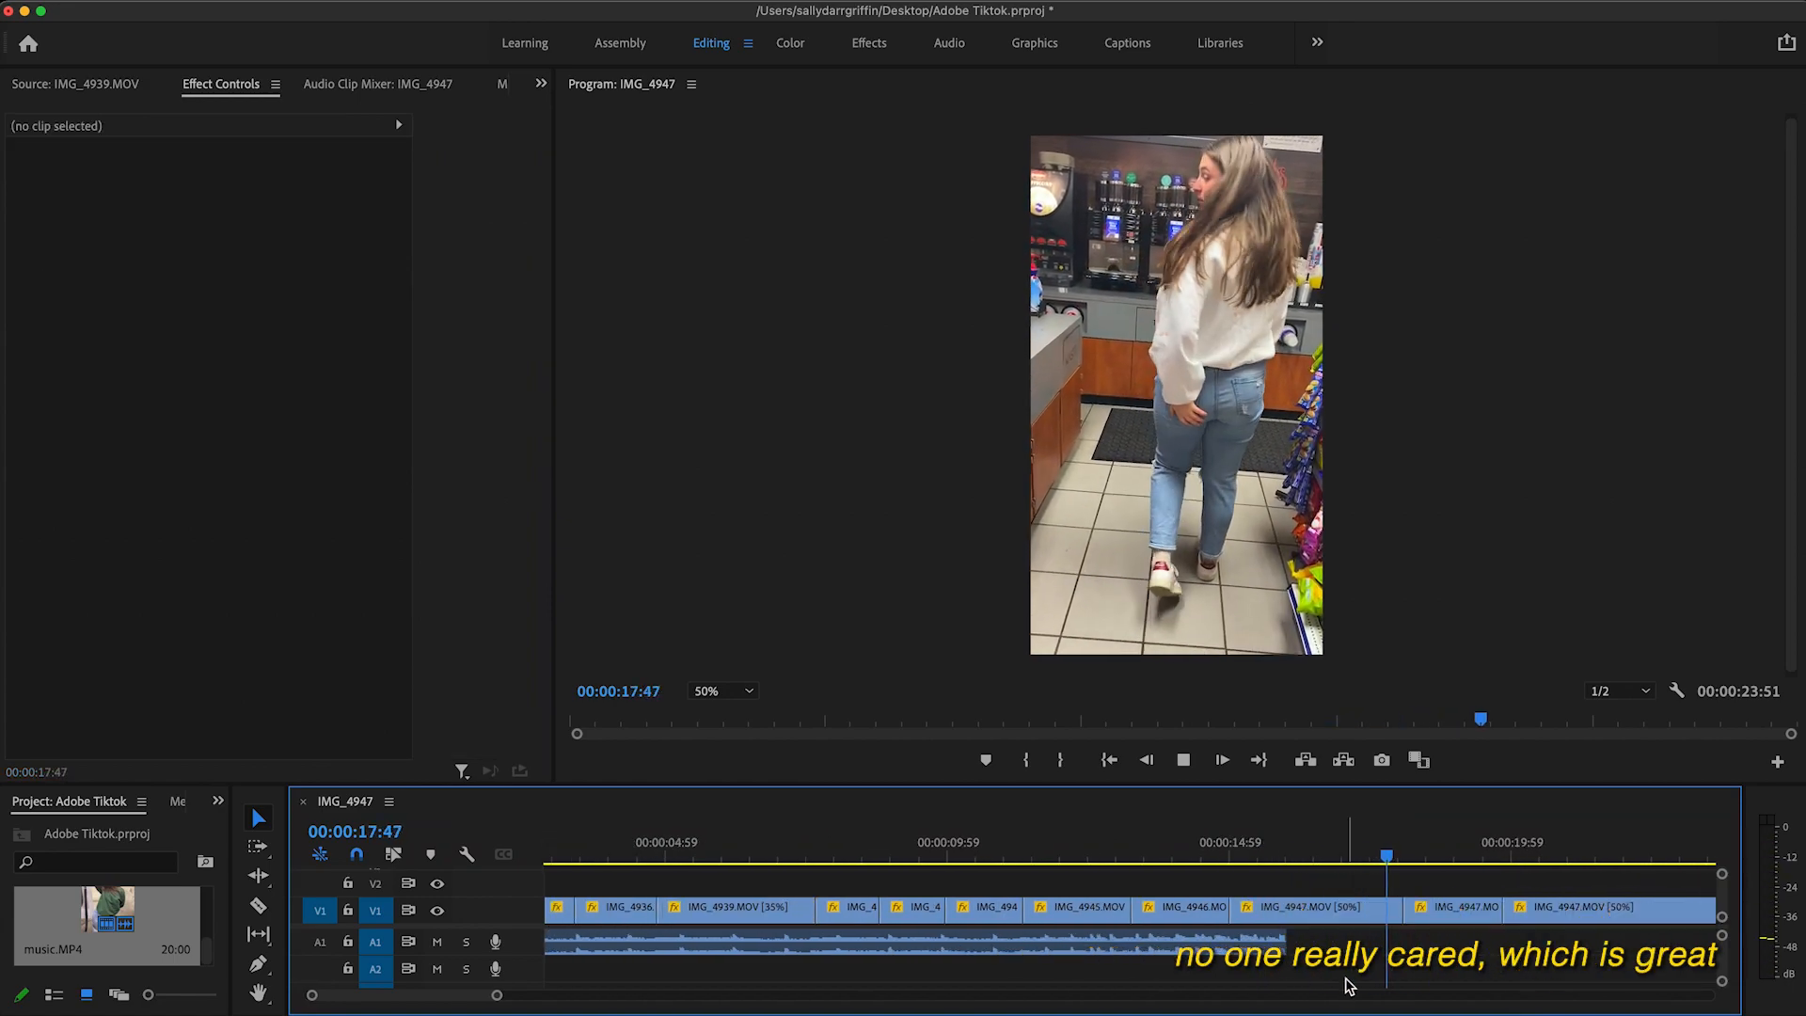
scroll(1347, 952, right, 2)
scroll(1357, 941, right, 1)
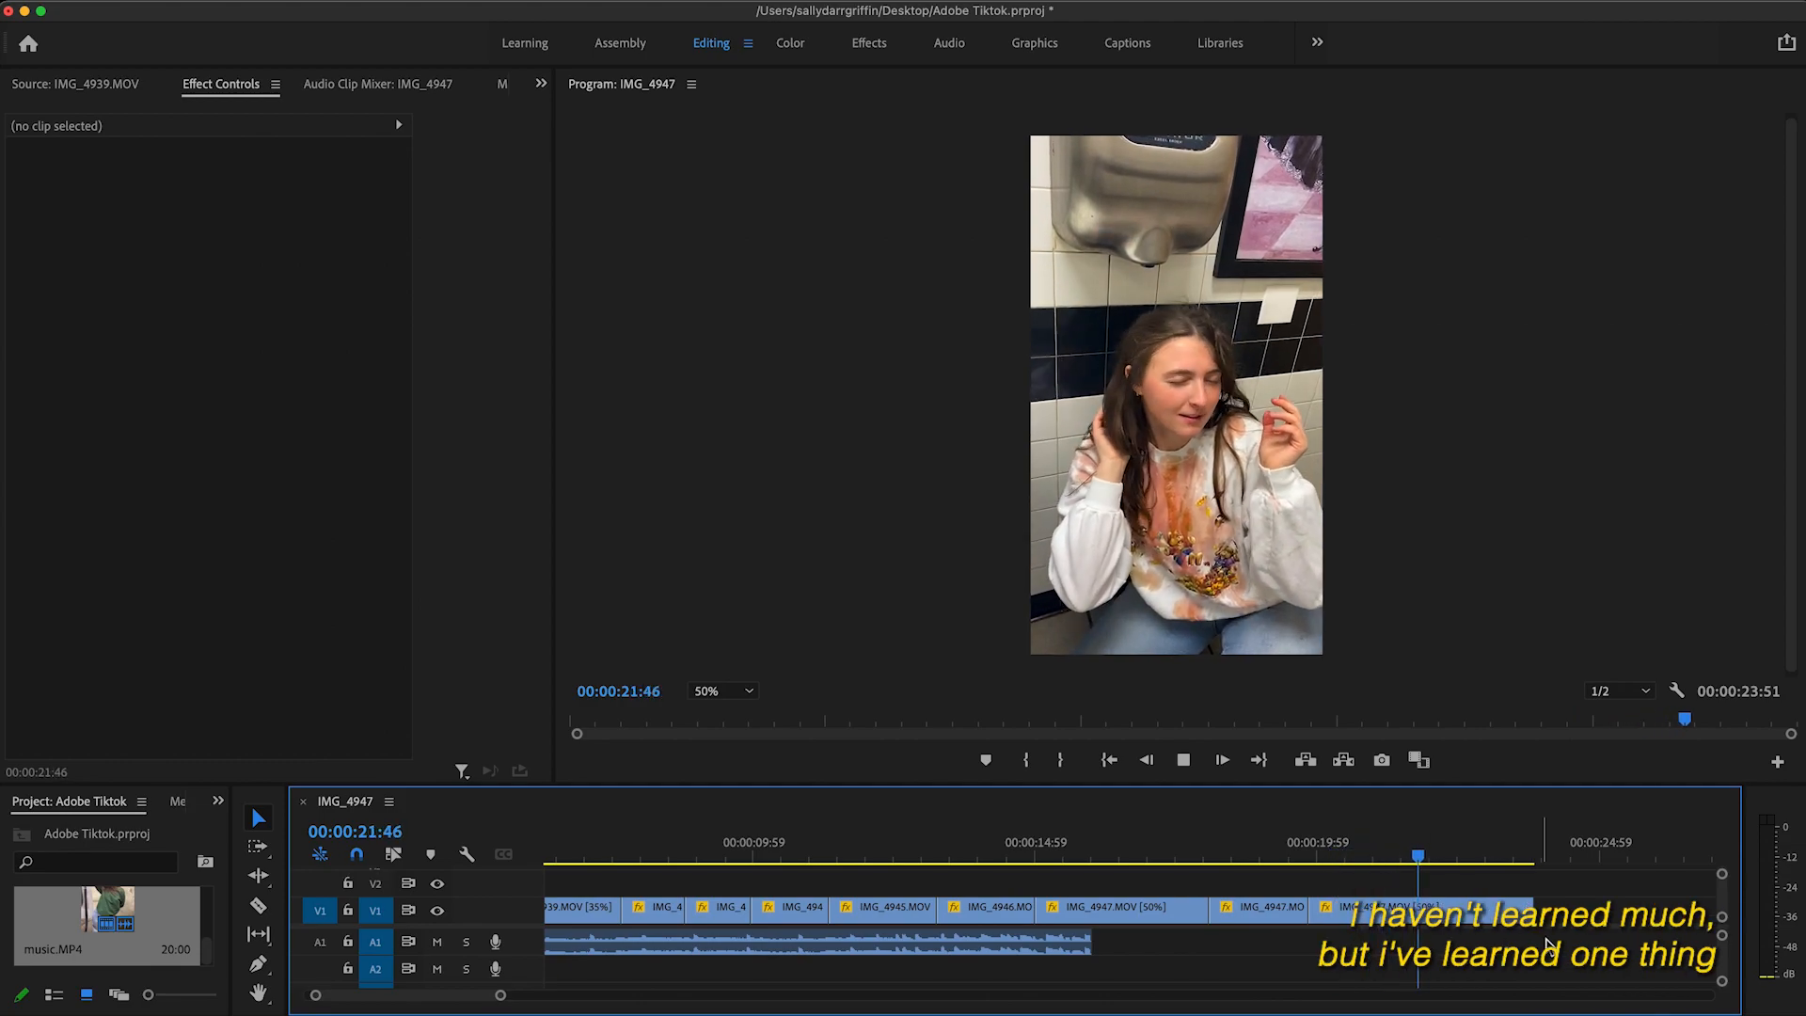
drag(1539, 901, 1436, 903)
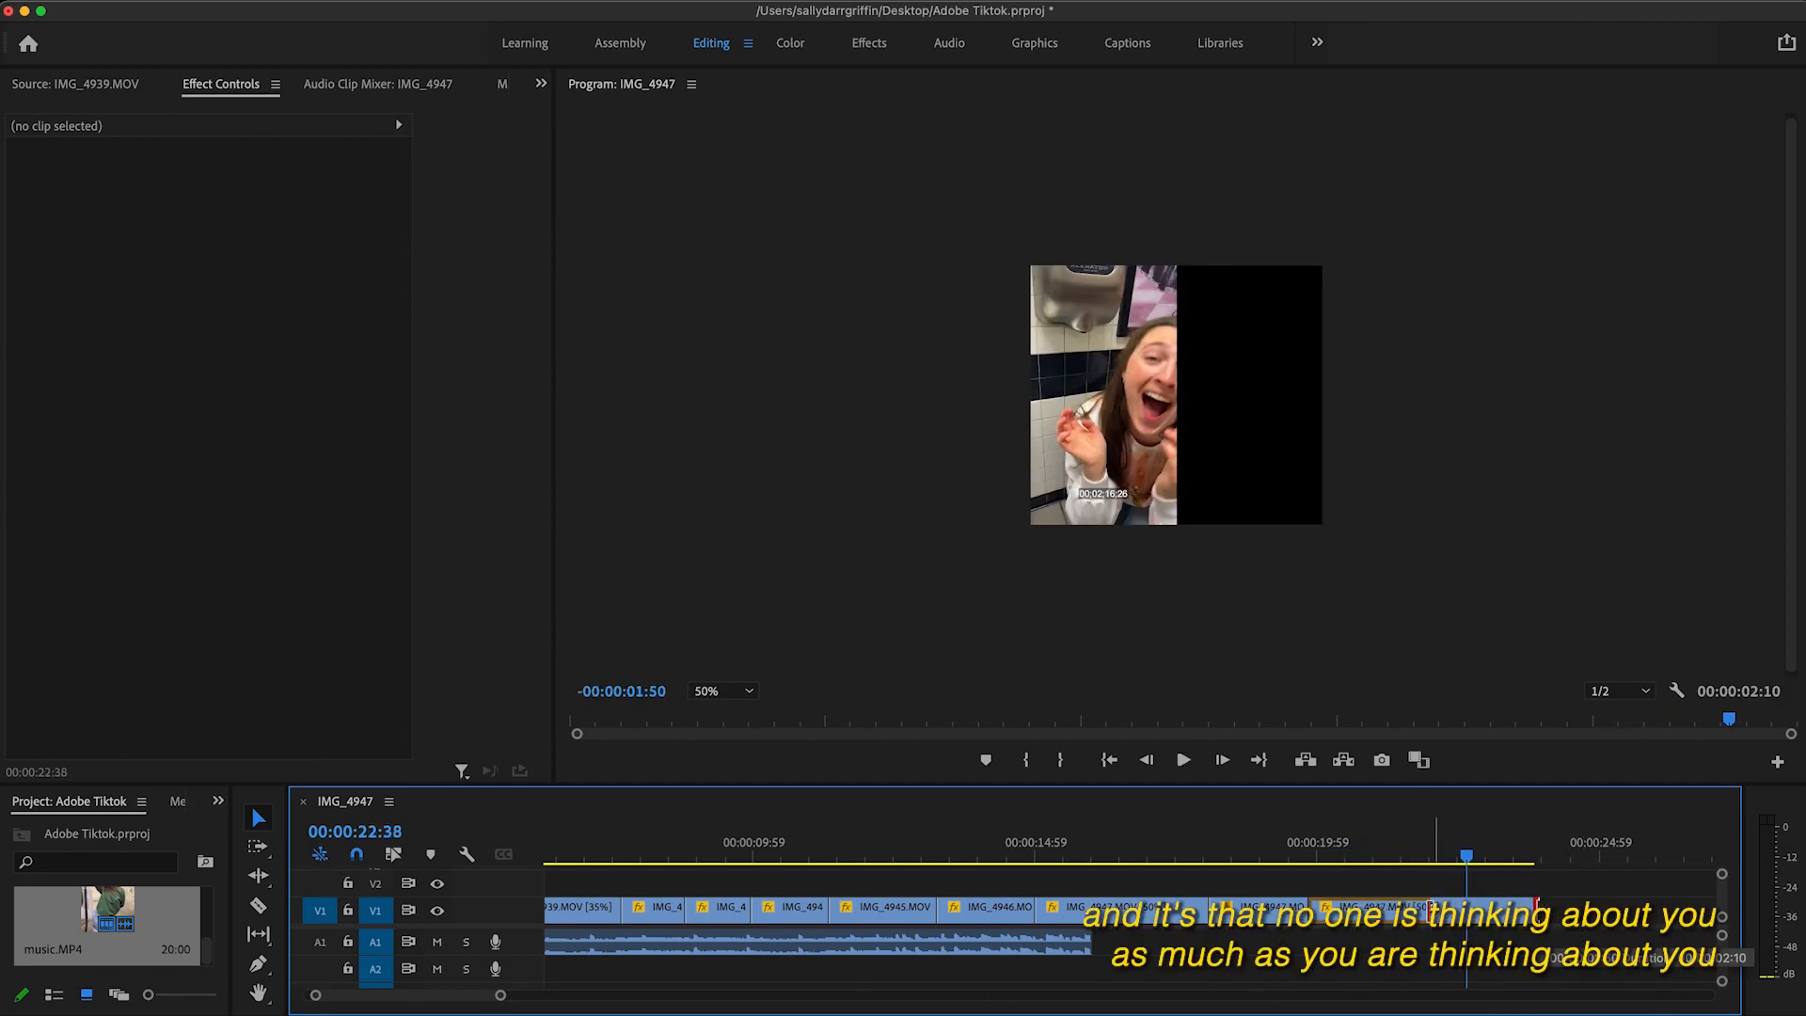
key(space)
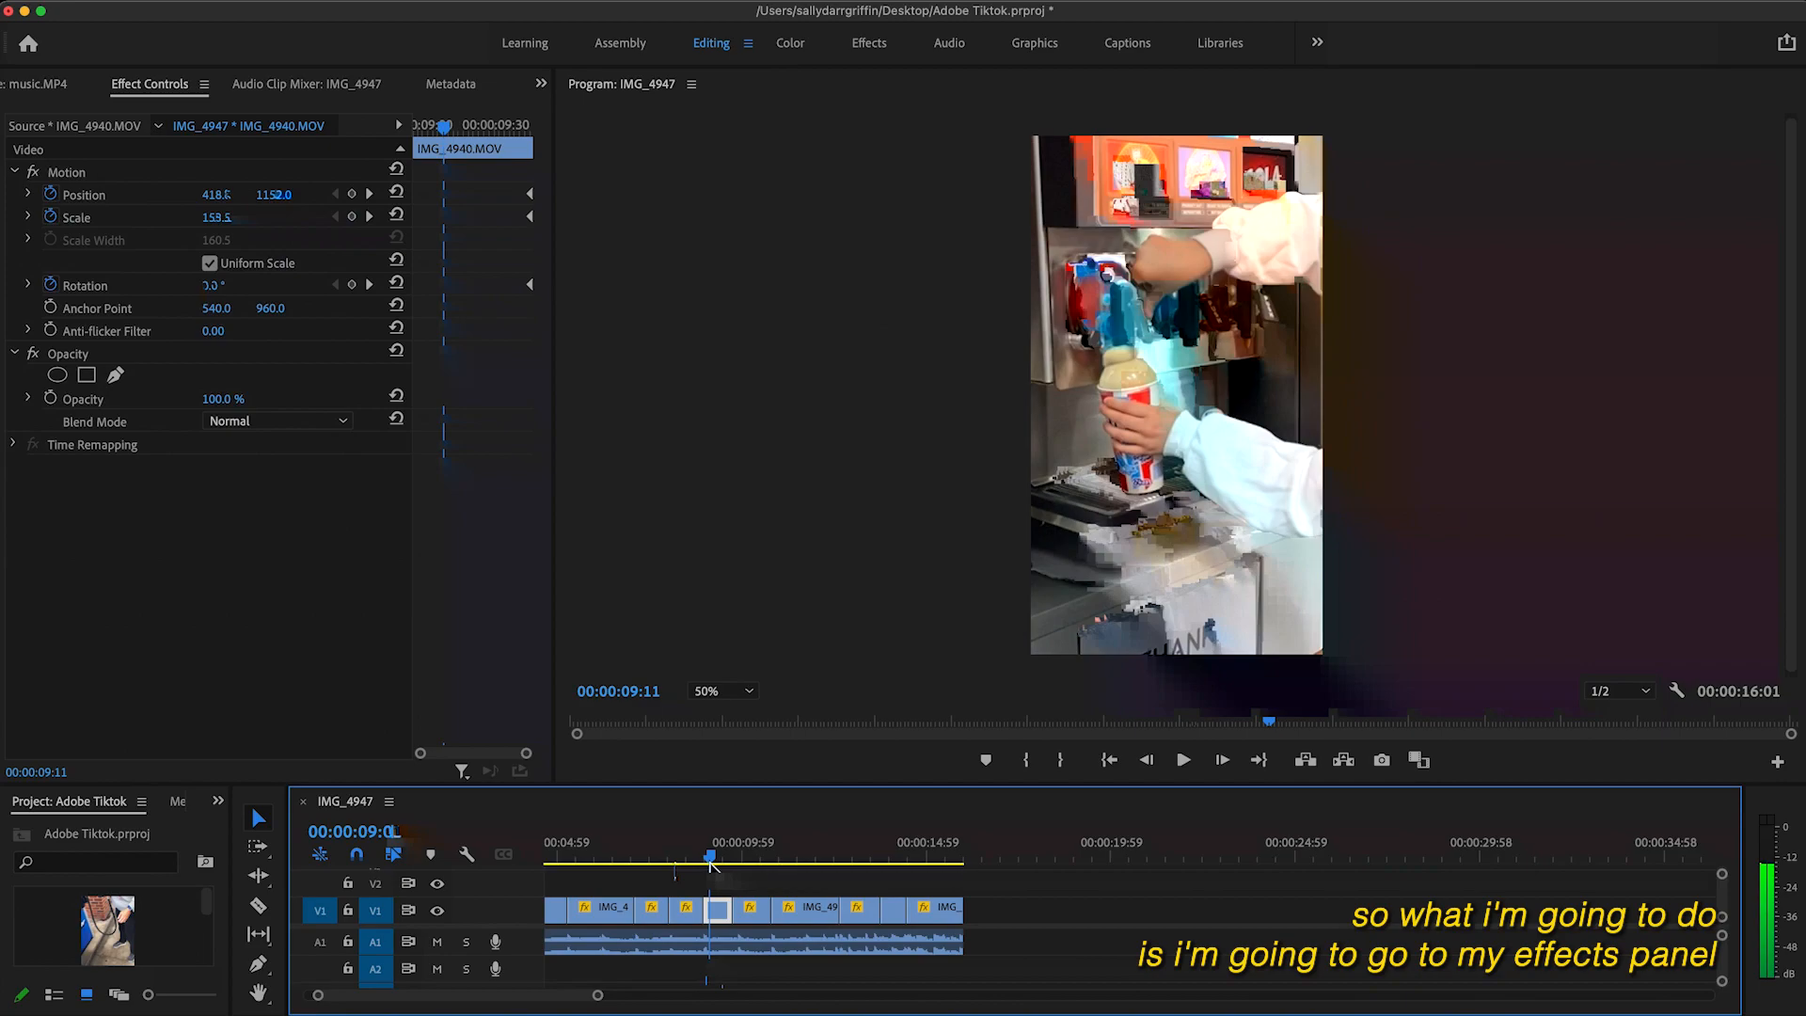
Find the VR Glow effect by searching for "glow" and apply it to the IMG_4940 clip at 00:00:08:19.
drag(712, 864, 680, 860)
click(691, 917)
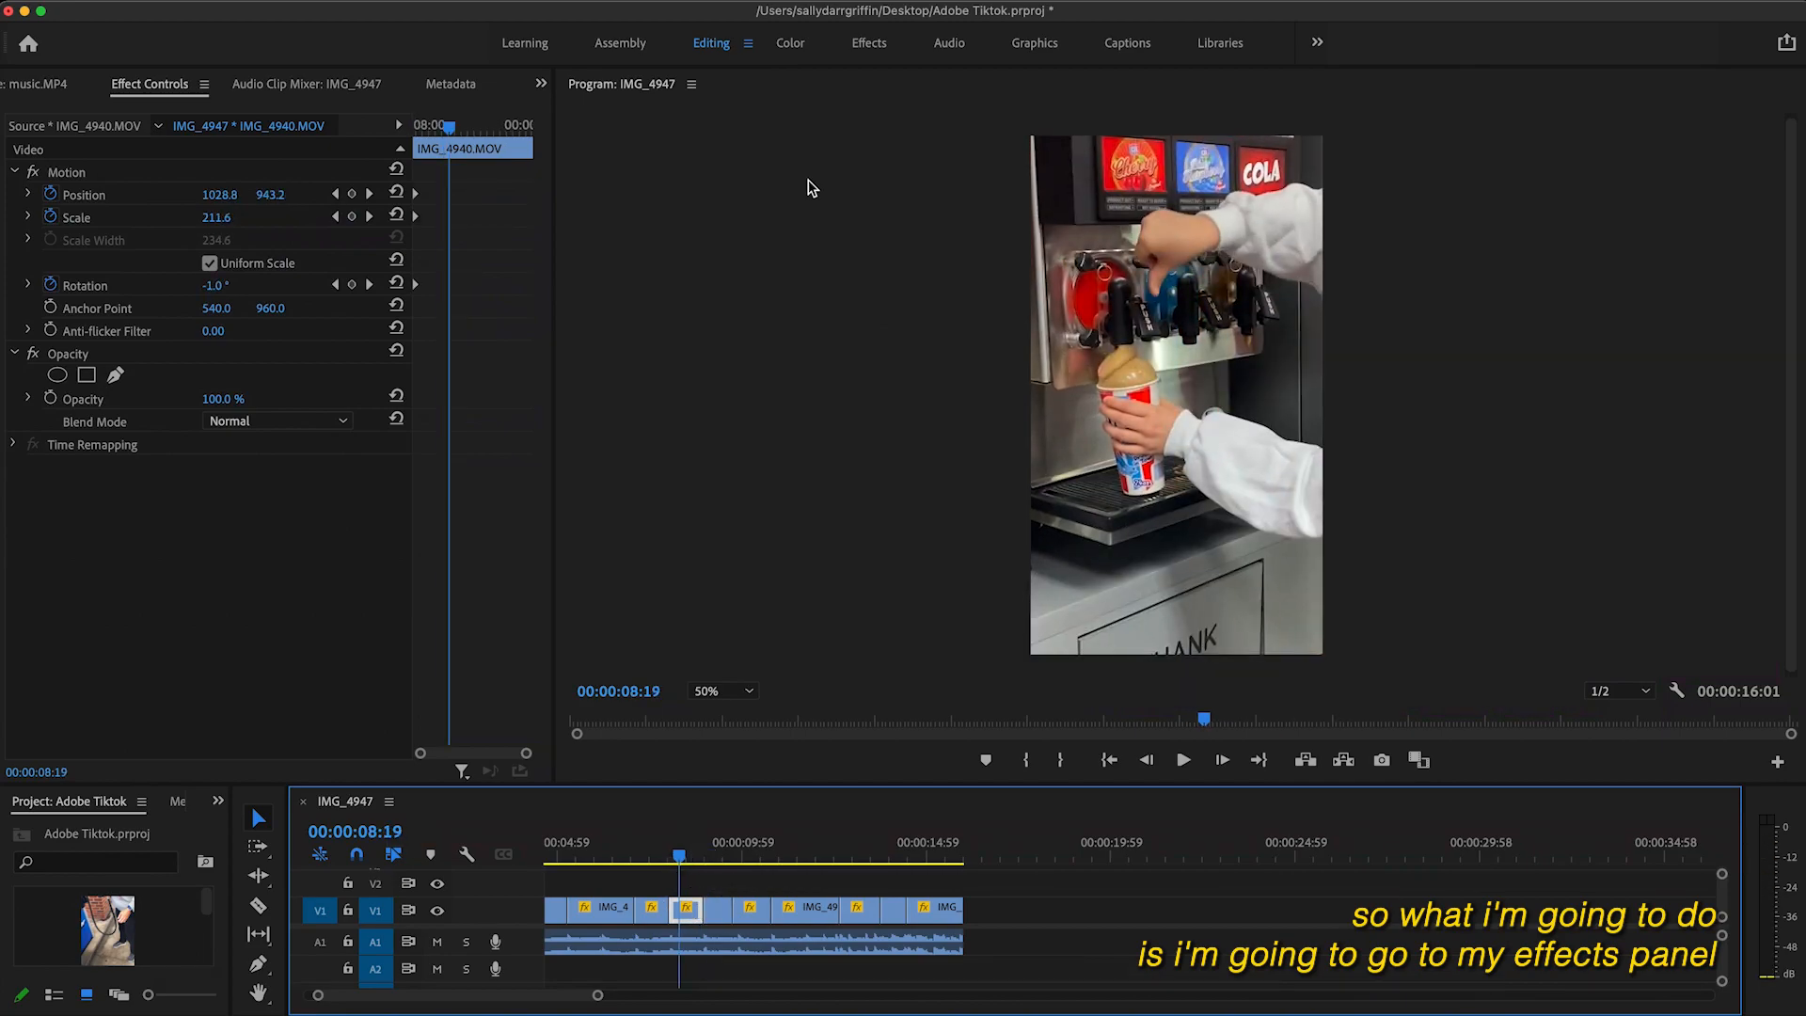
click(870, 44)
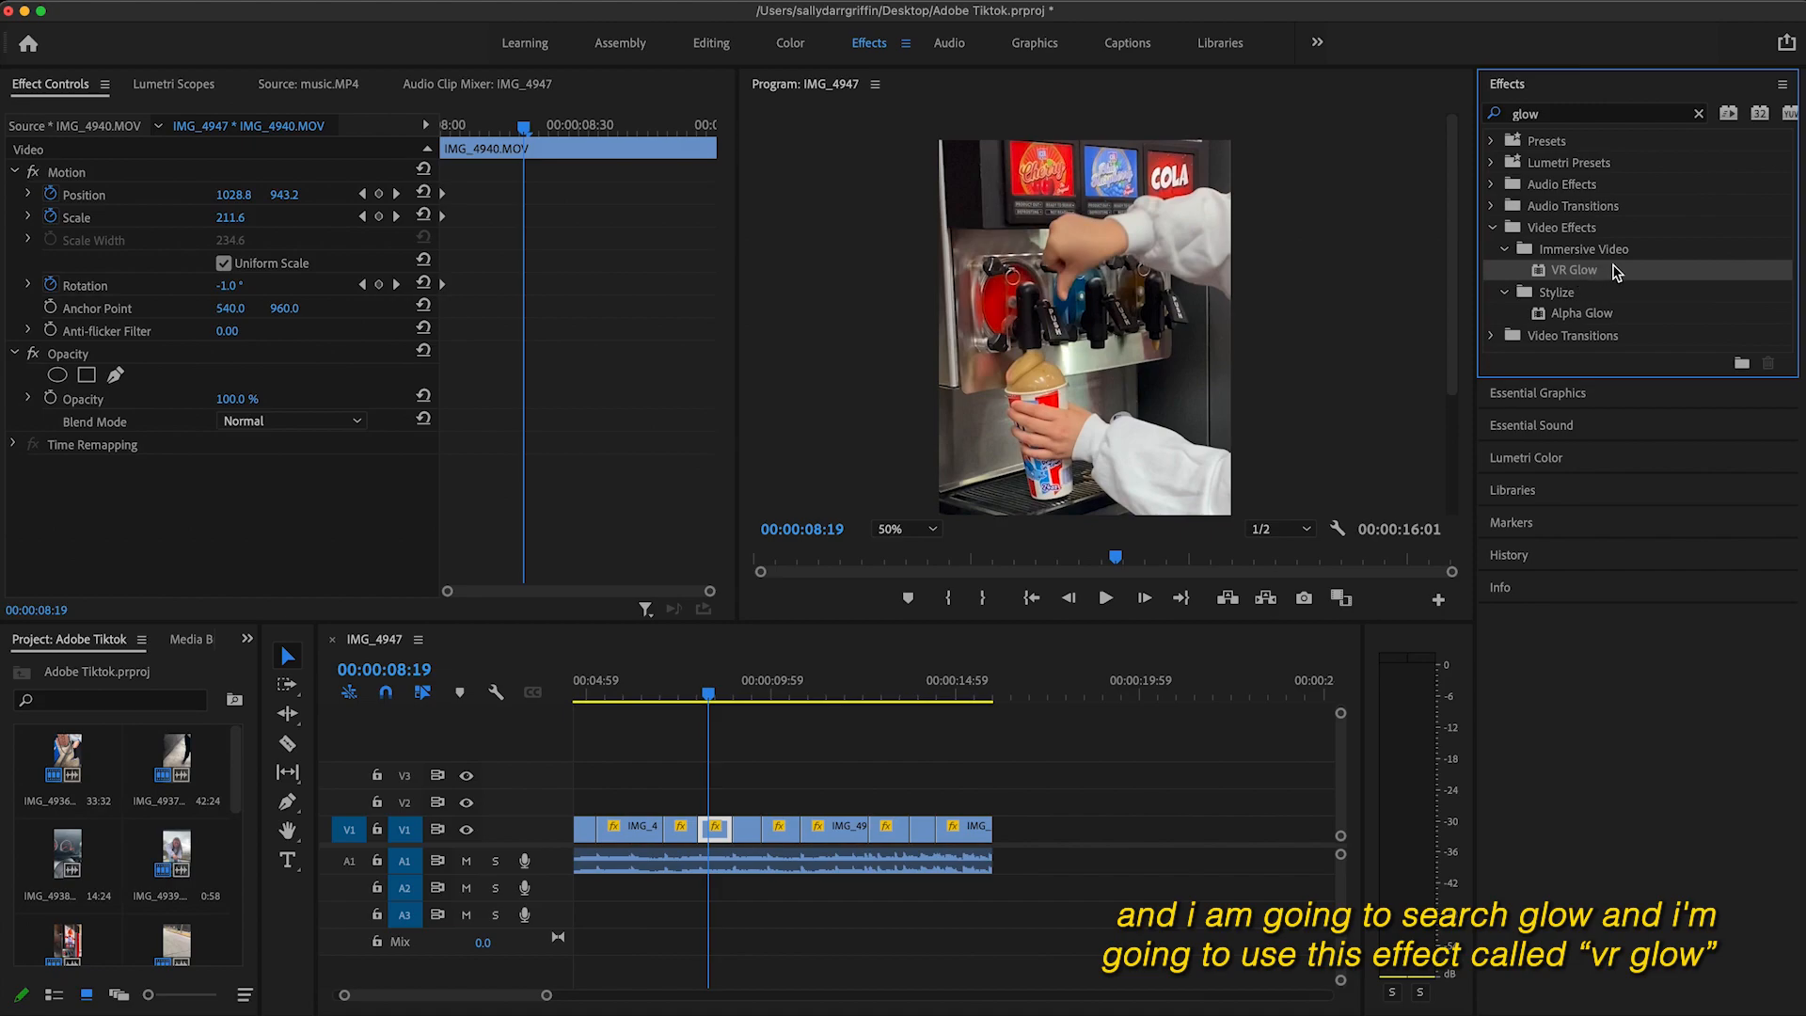
drag(710, 829, 712, 835)
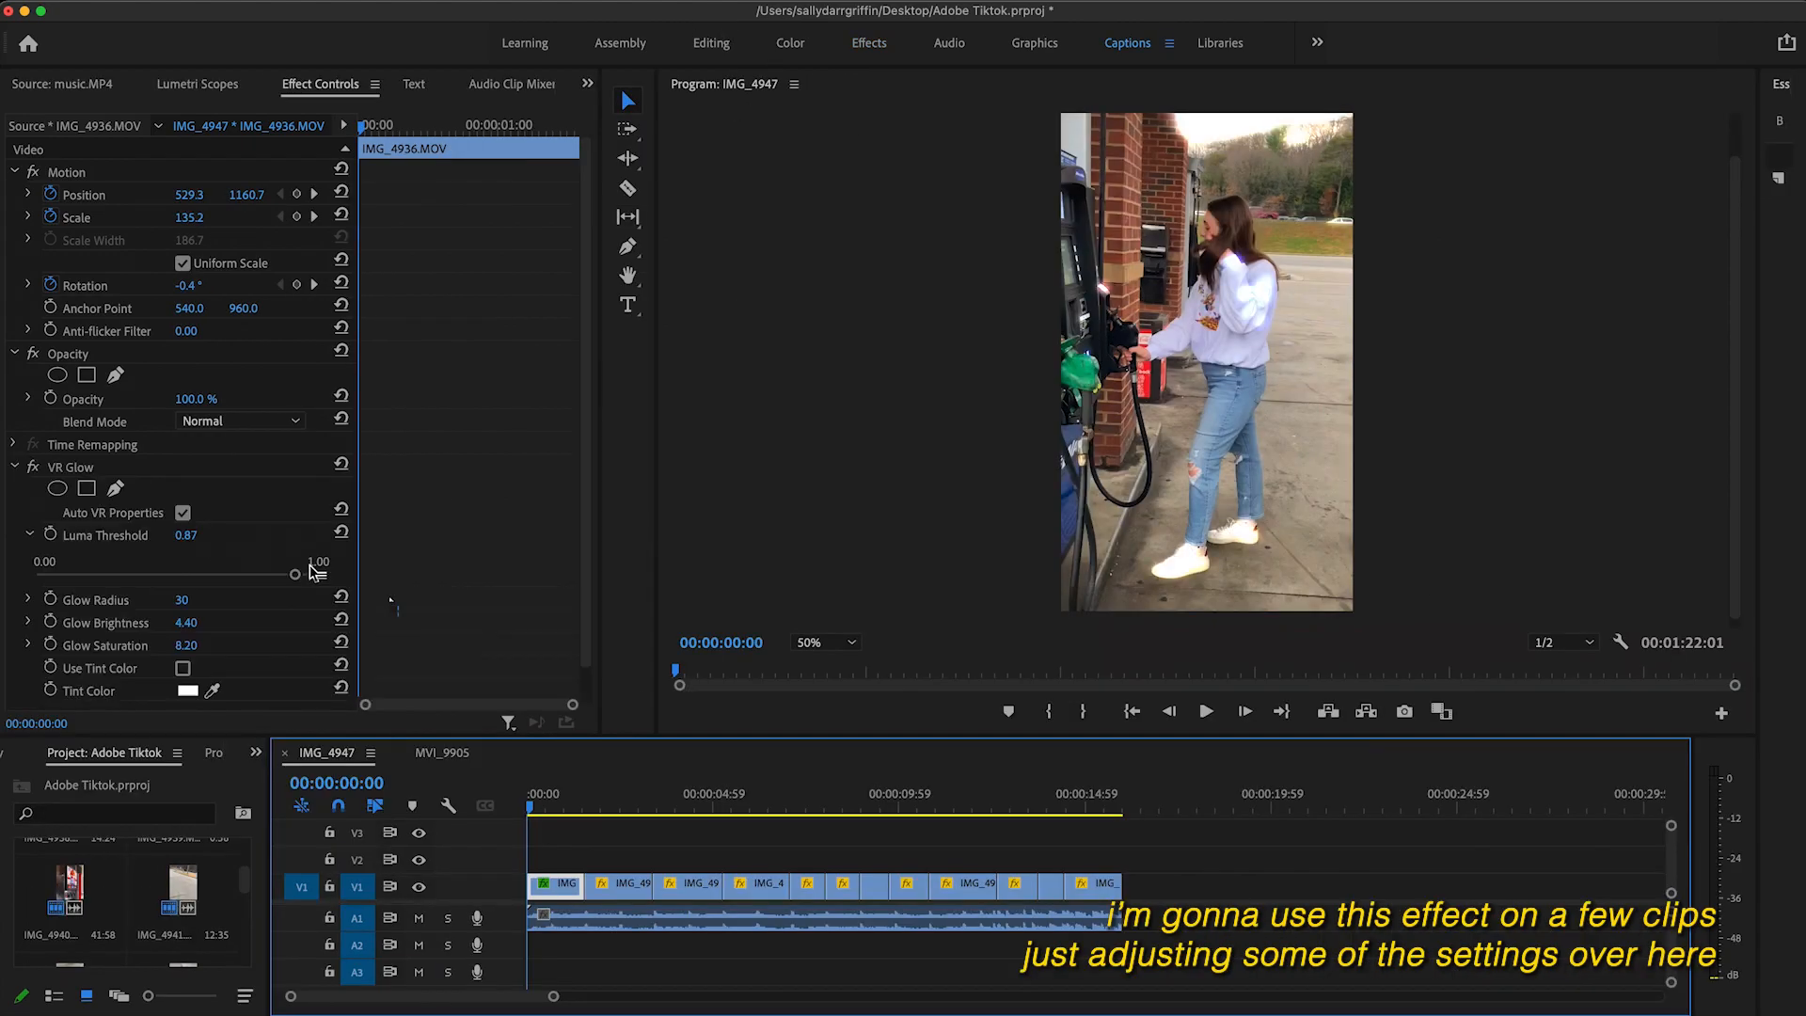
Set the first IMG_4936 clip's VR Glow to radius 16, saturation 8.50 and a cyan 00F9FF tint, and preview it.
drag(185, 574, 223, 617)
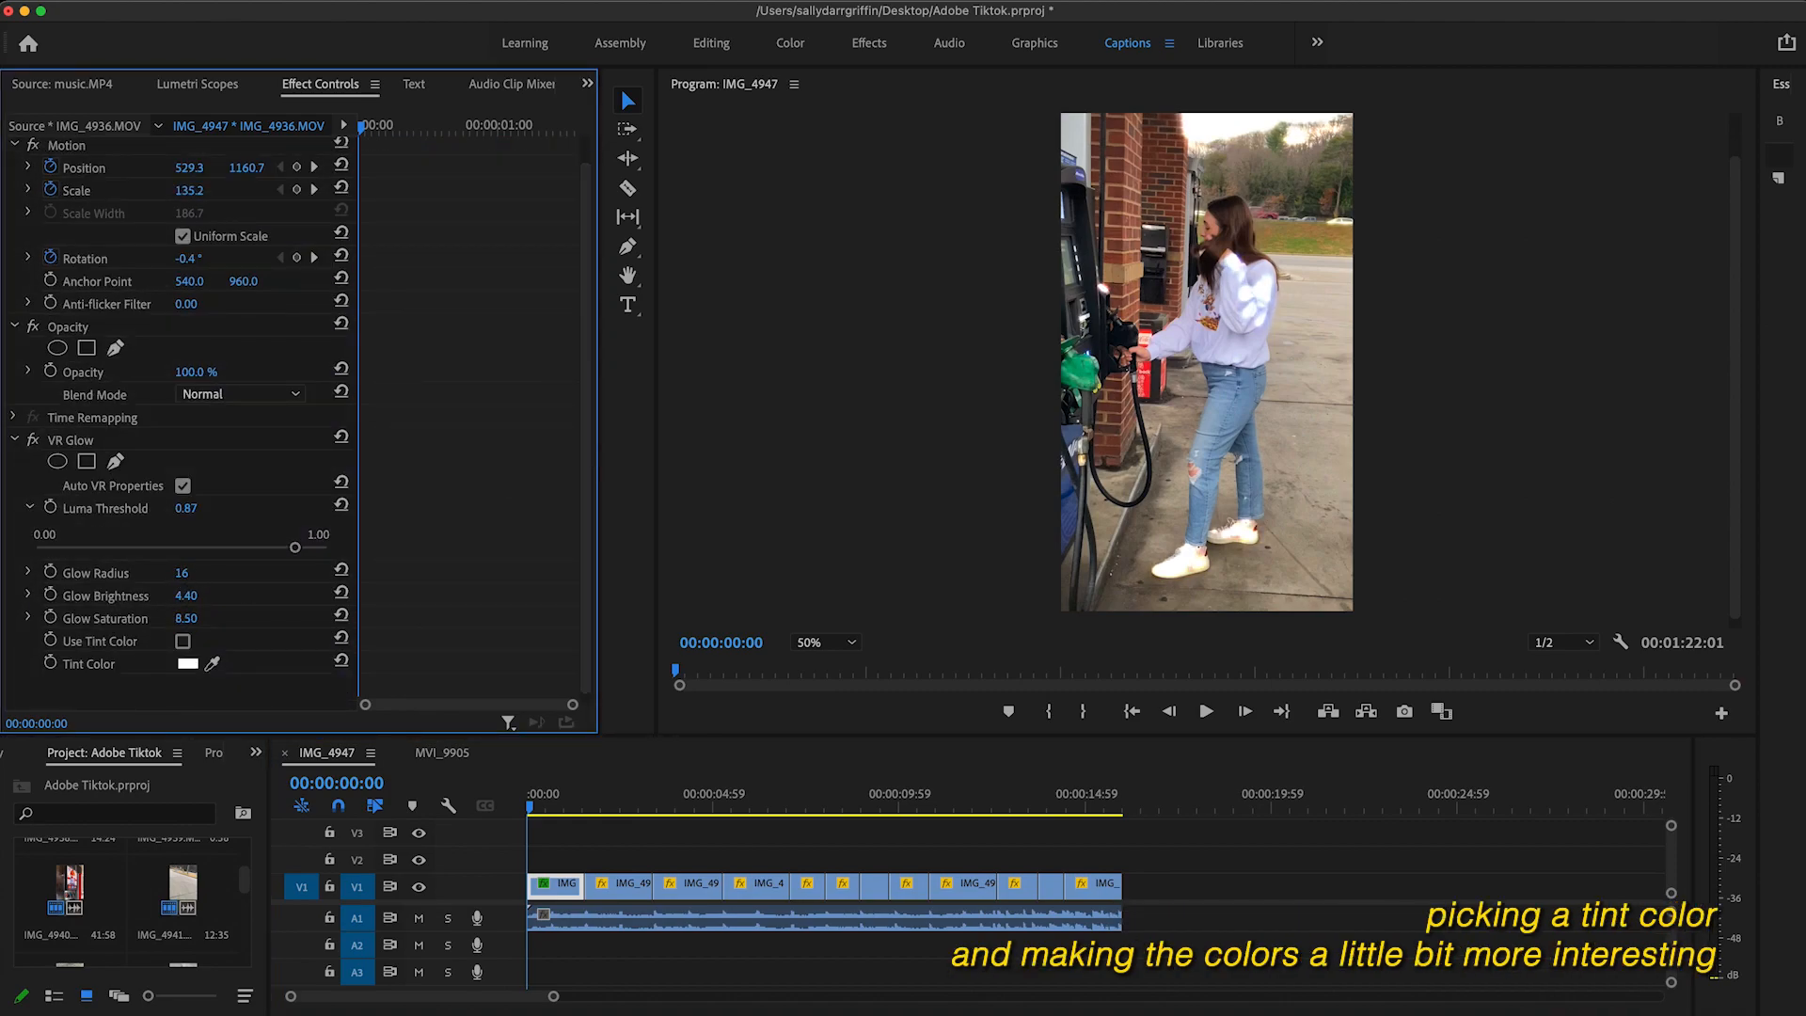
click(188, 664)
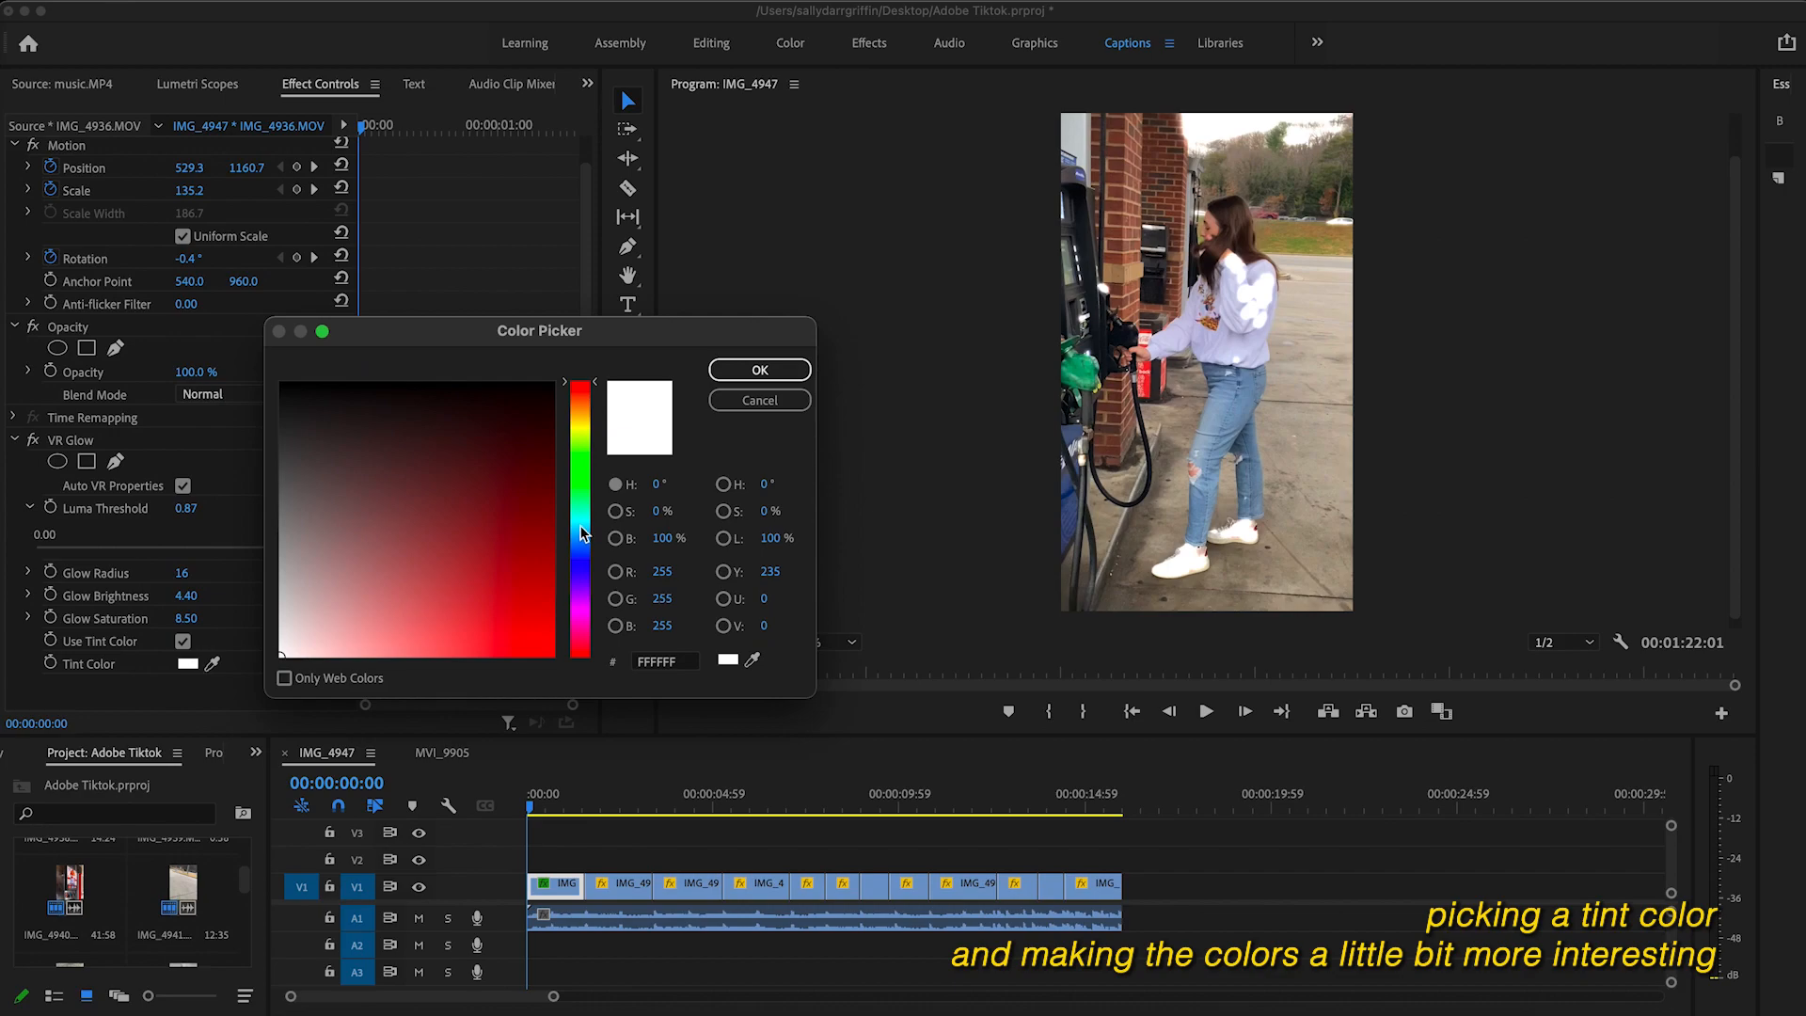
drag(583, 537, 582, 519)
click(553, 655)
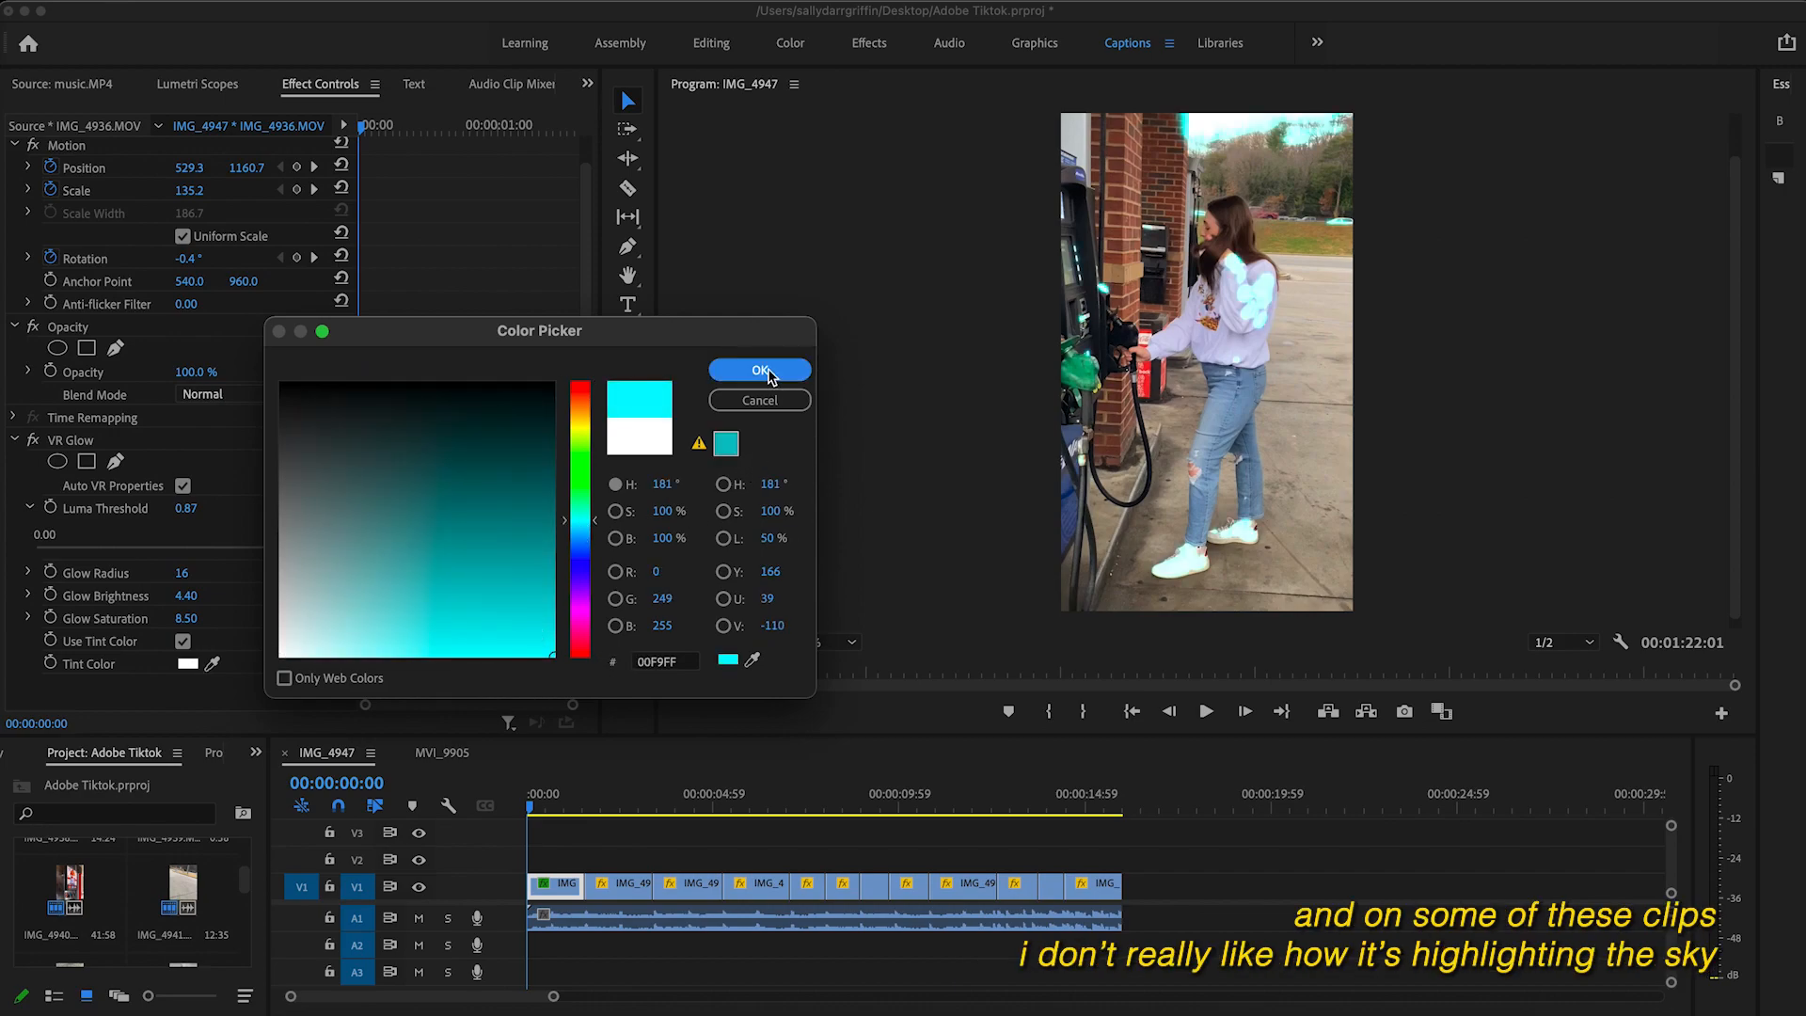
click(760, 371)
key(space)
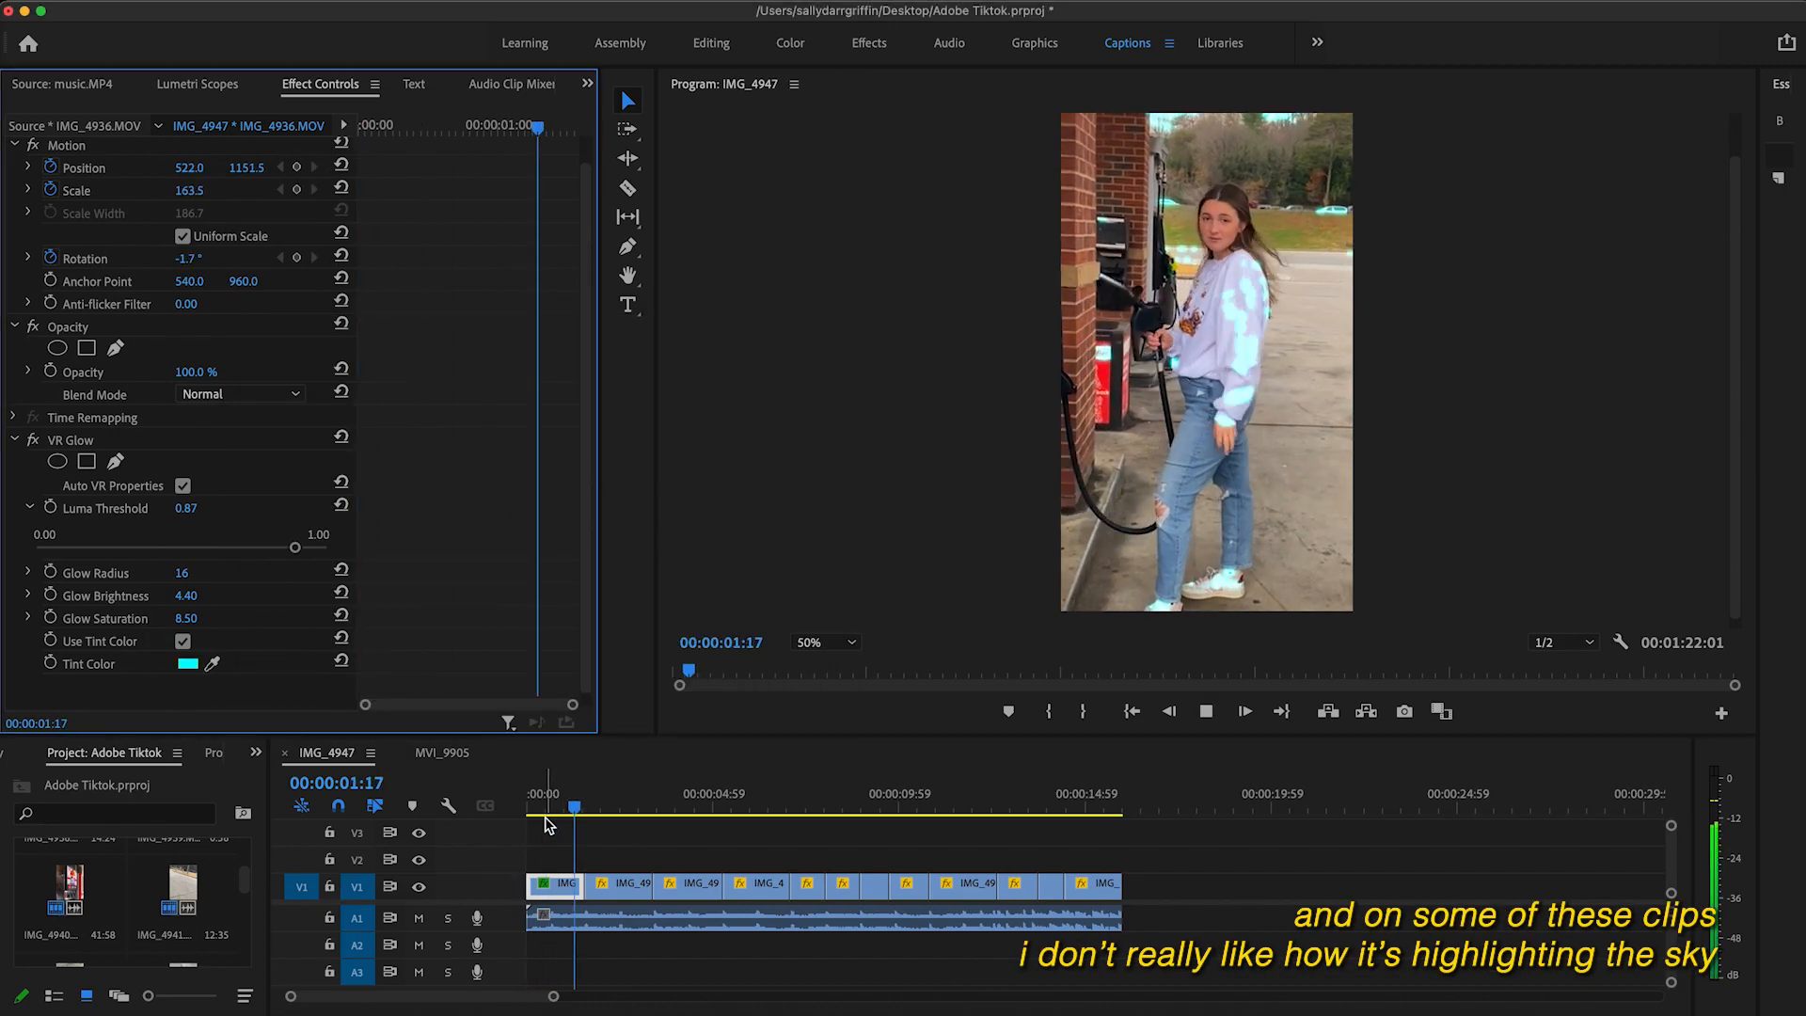
Enable the tint on the VR Glow of the IMG_4936 clip at 00:00:04:09, using magenta FF00FC, and set glow saturation to 10.00.
click(692, 884)
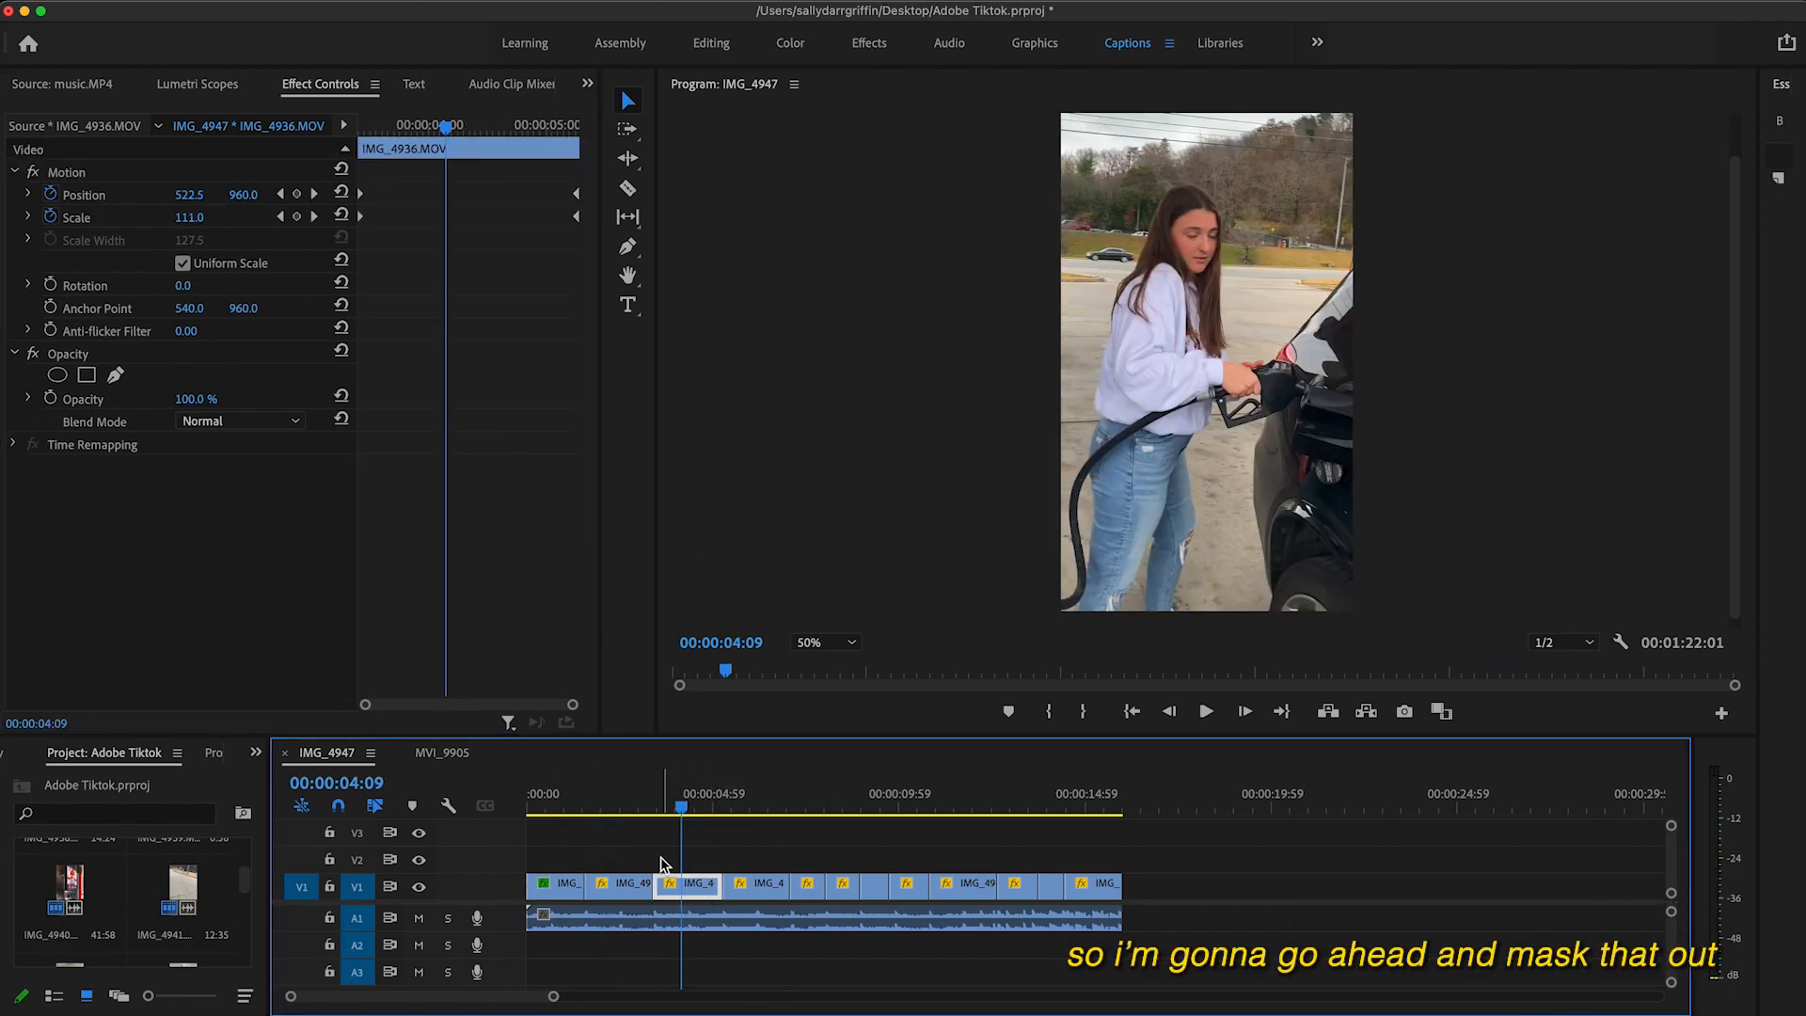
scroll(555, 587, down, 1)
click(183, 630)
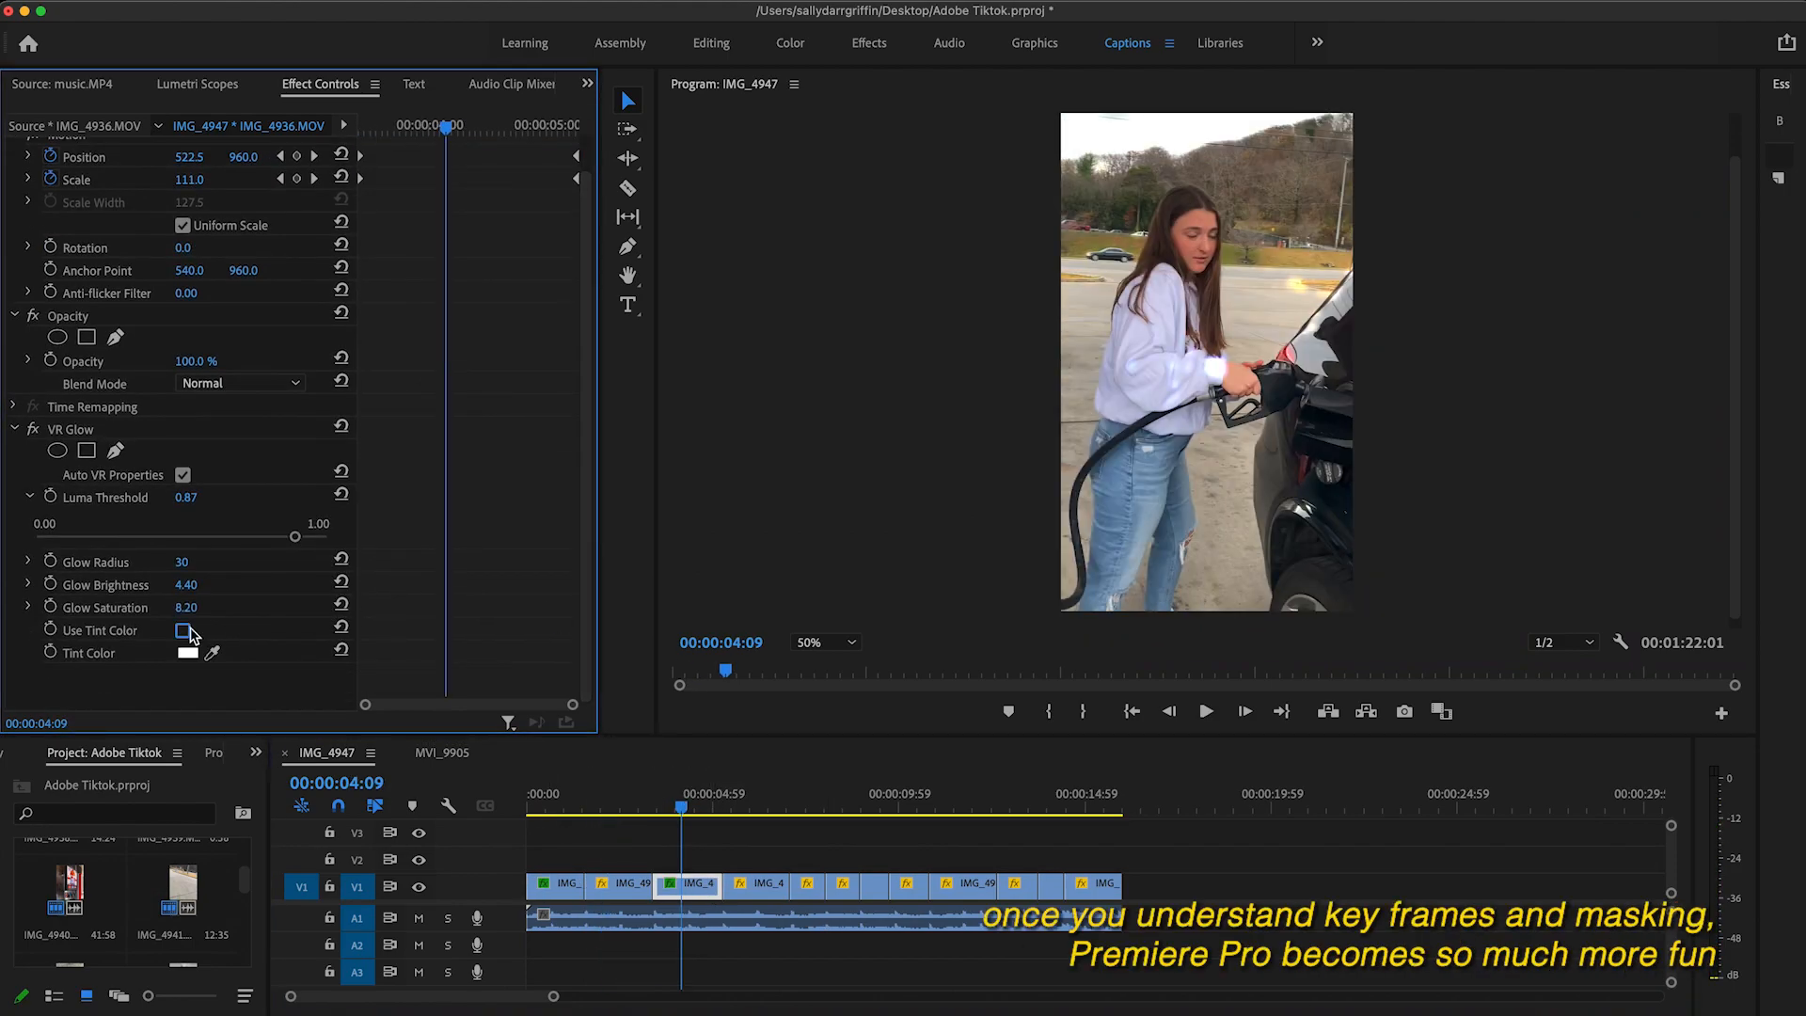
click(187, 653)
click(584, 611)
click(551, 653)
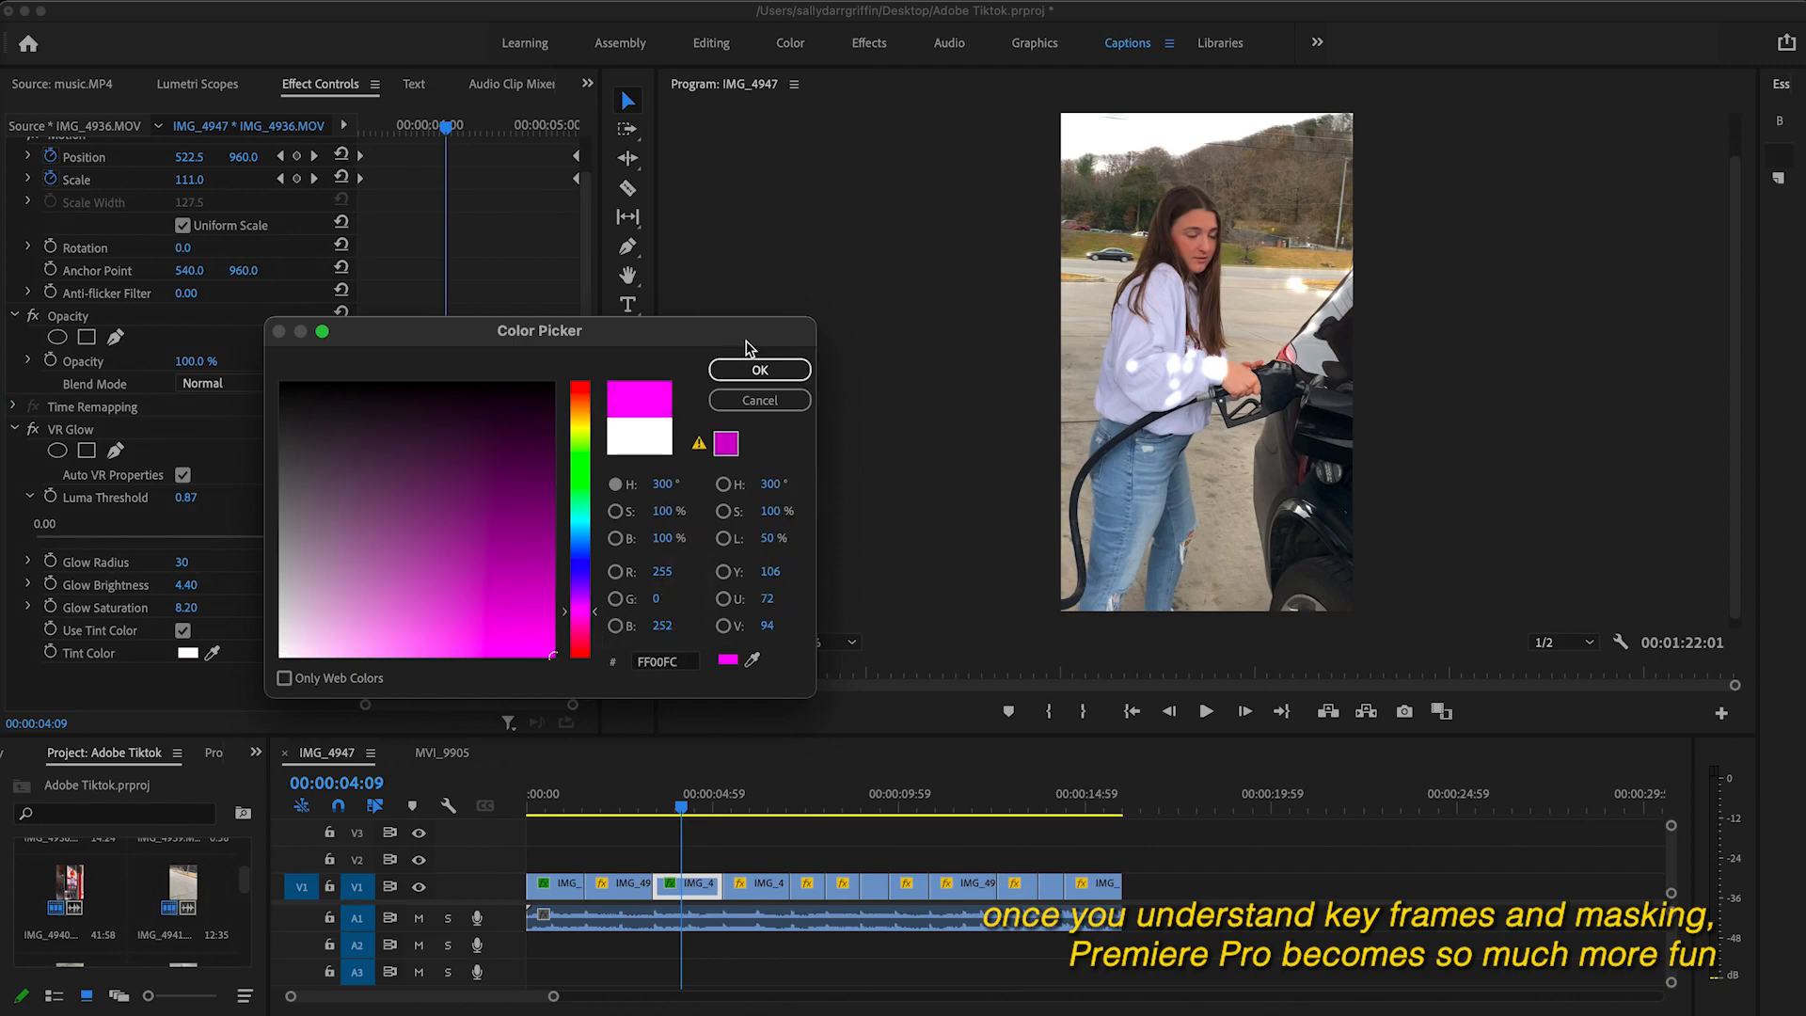
click(758, 369)
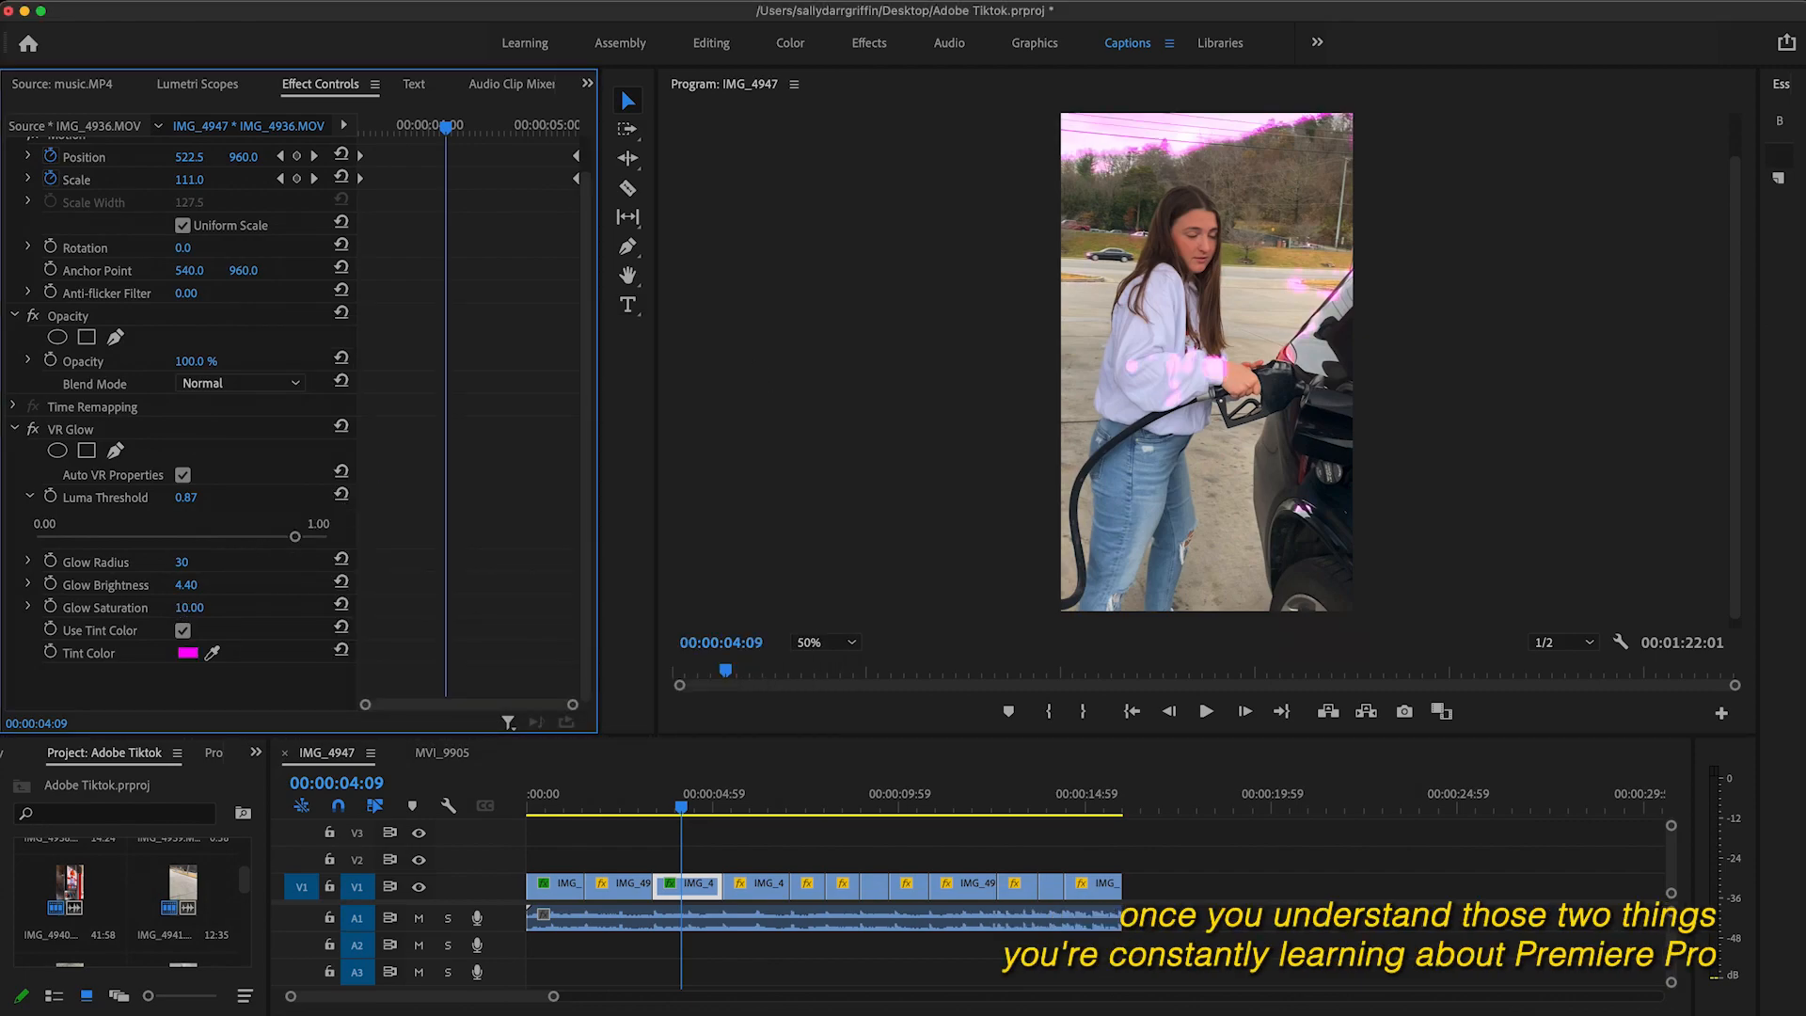
drag(186, 584, 249, 584)
Draw a free-form mask around the sky above the woman's head for this clip's VR Glow and invert it.
click(116, 452)
click(1112, 219)
click(1040, 196)
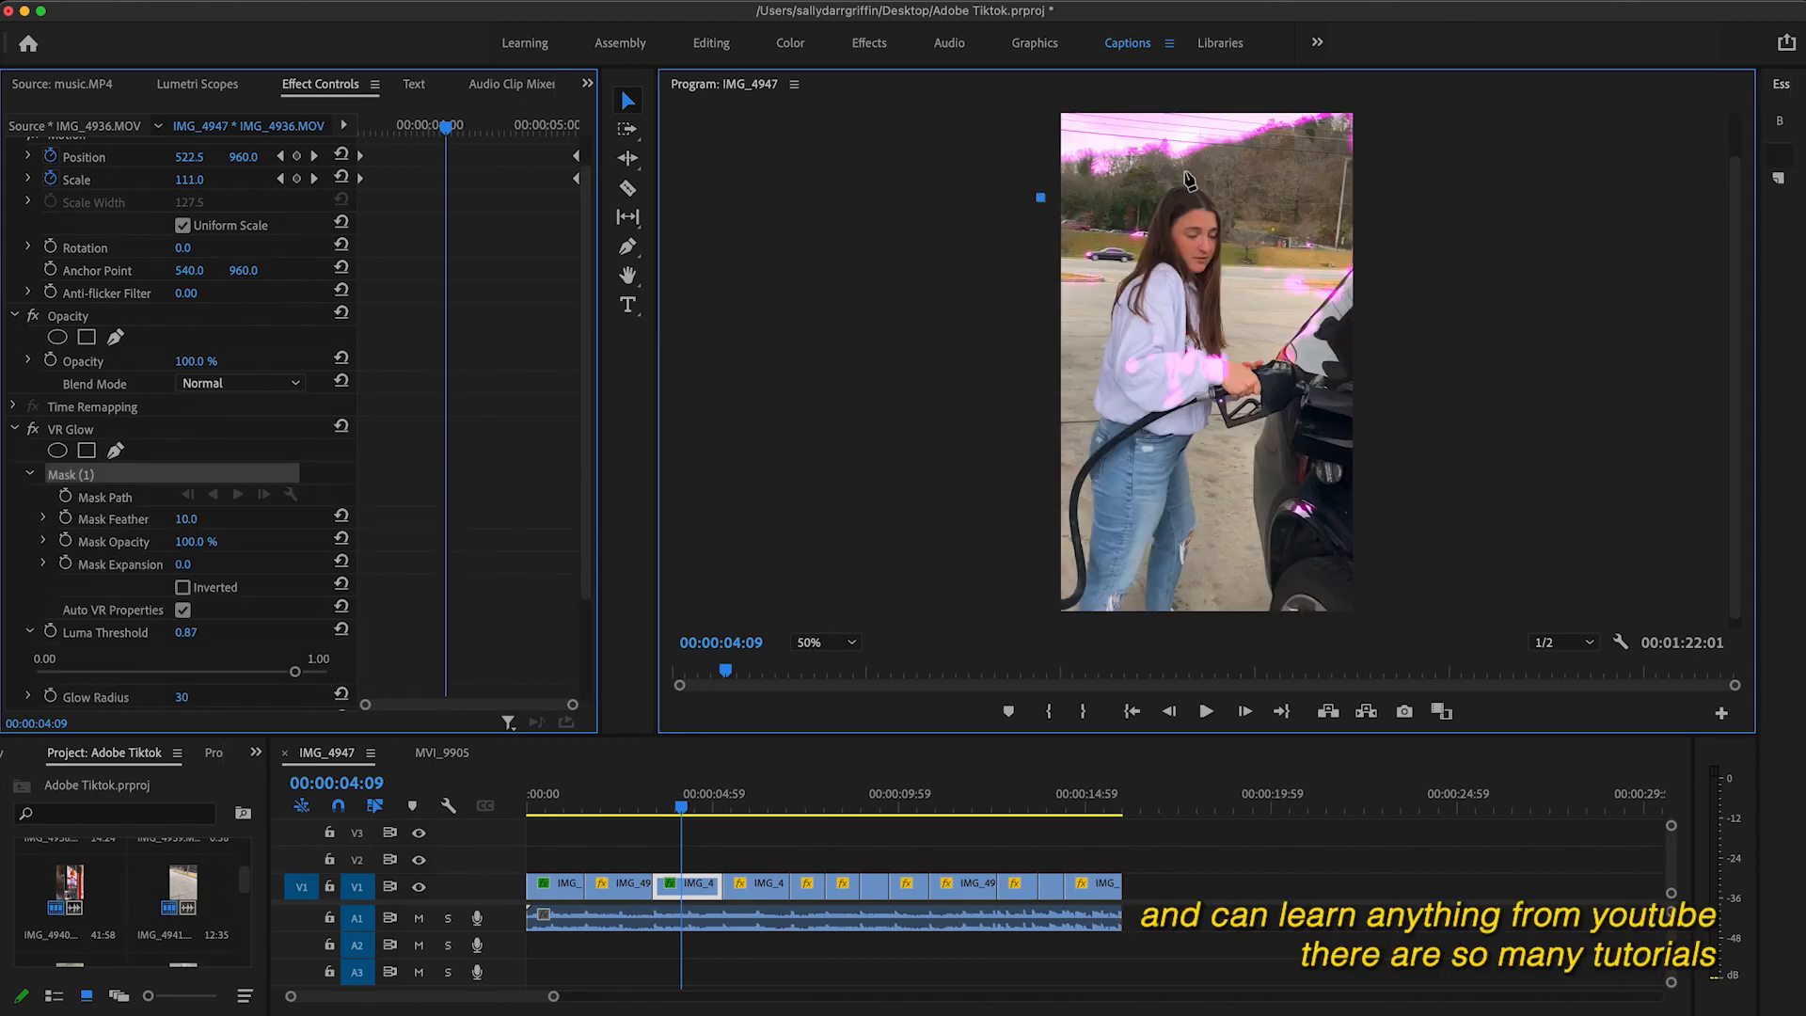
click(1376, 117)
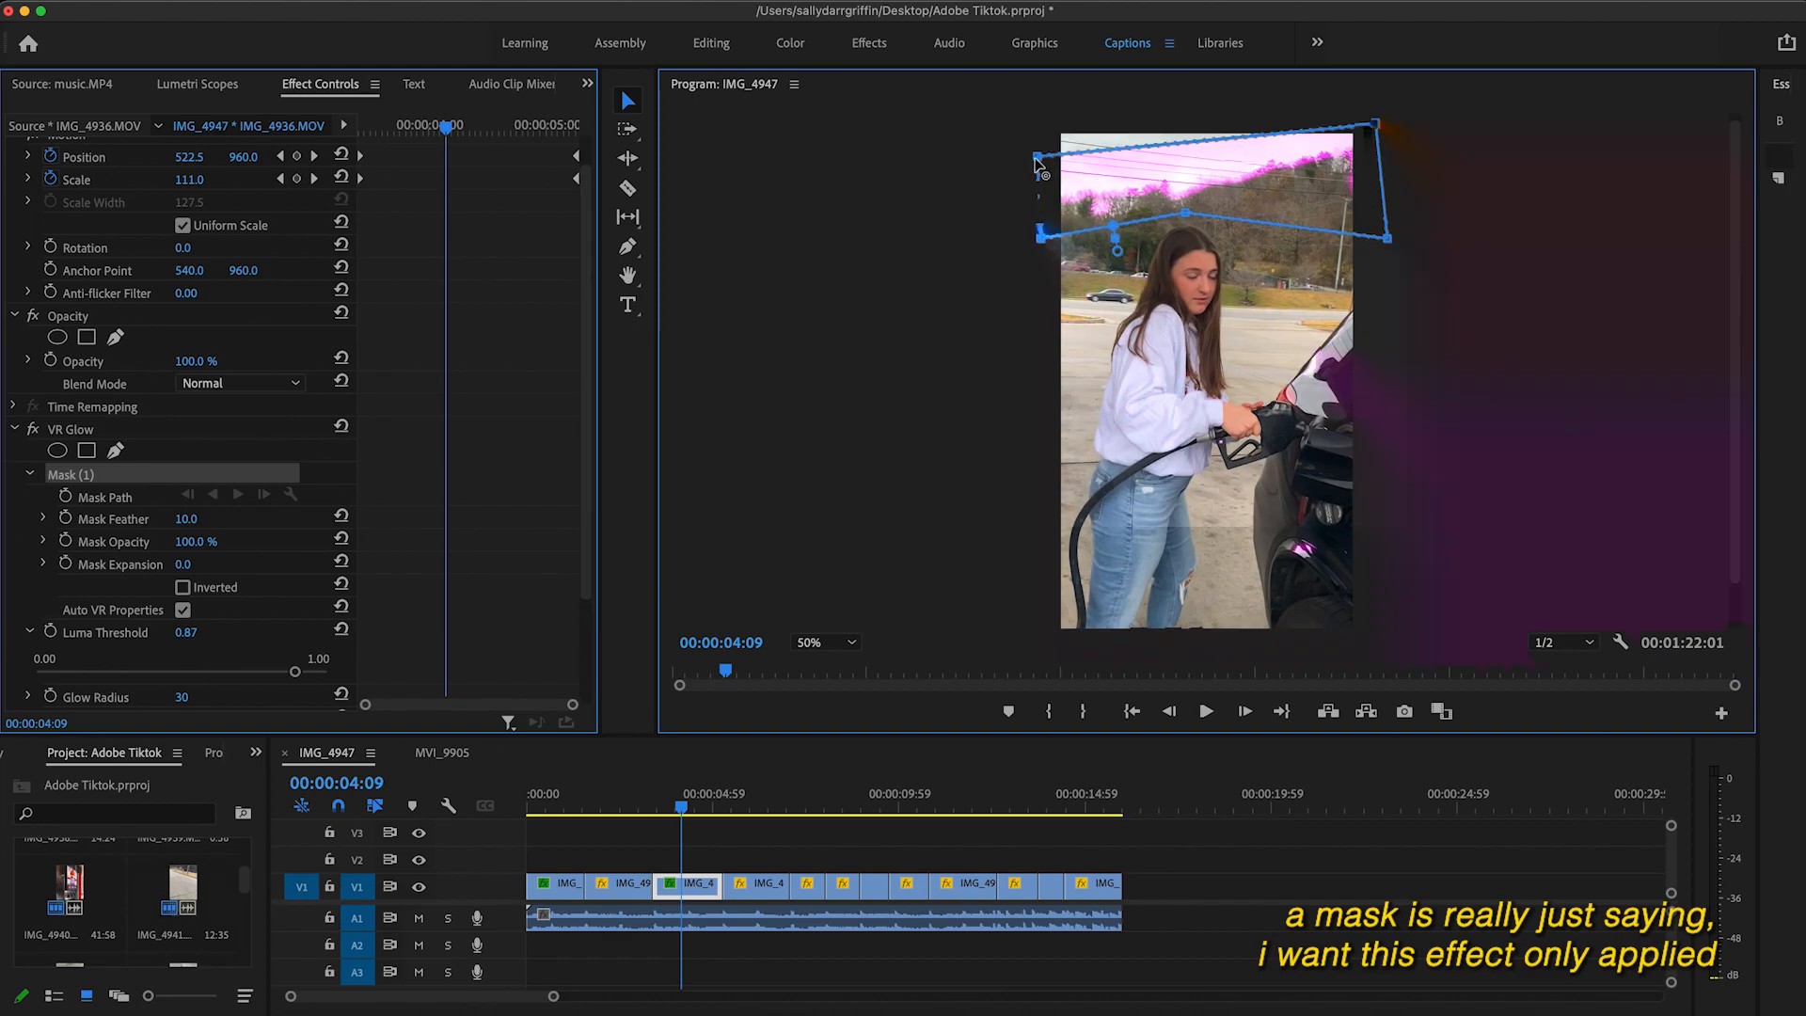
drag(1036, 158, 1037, 115)
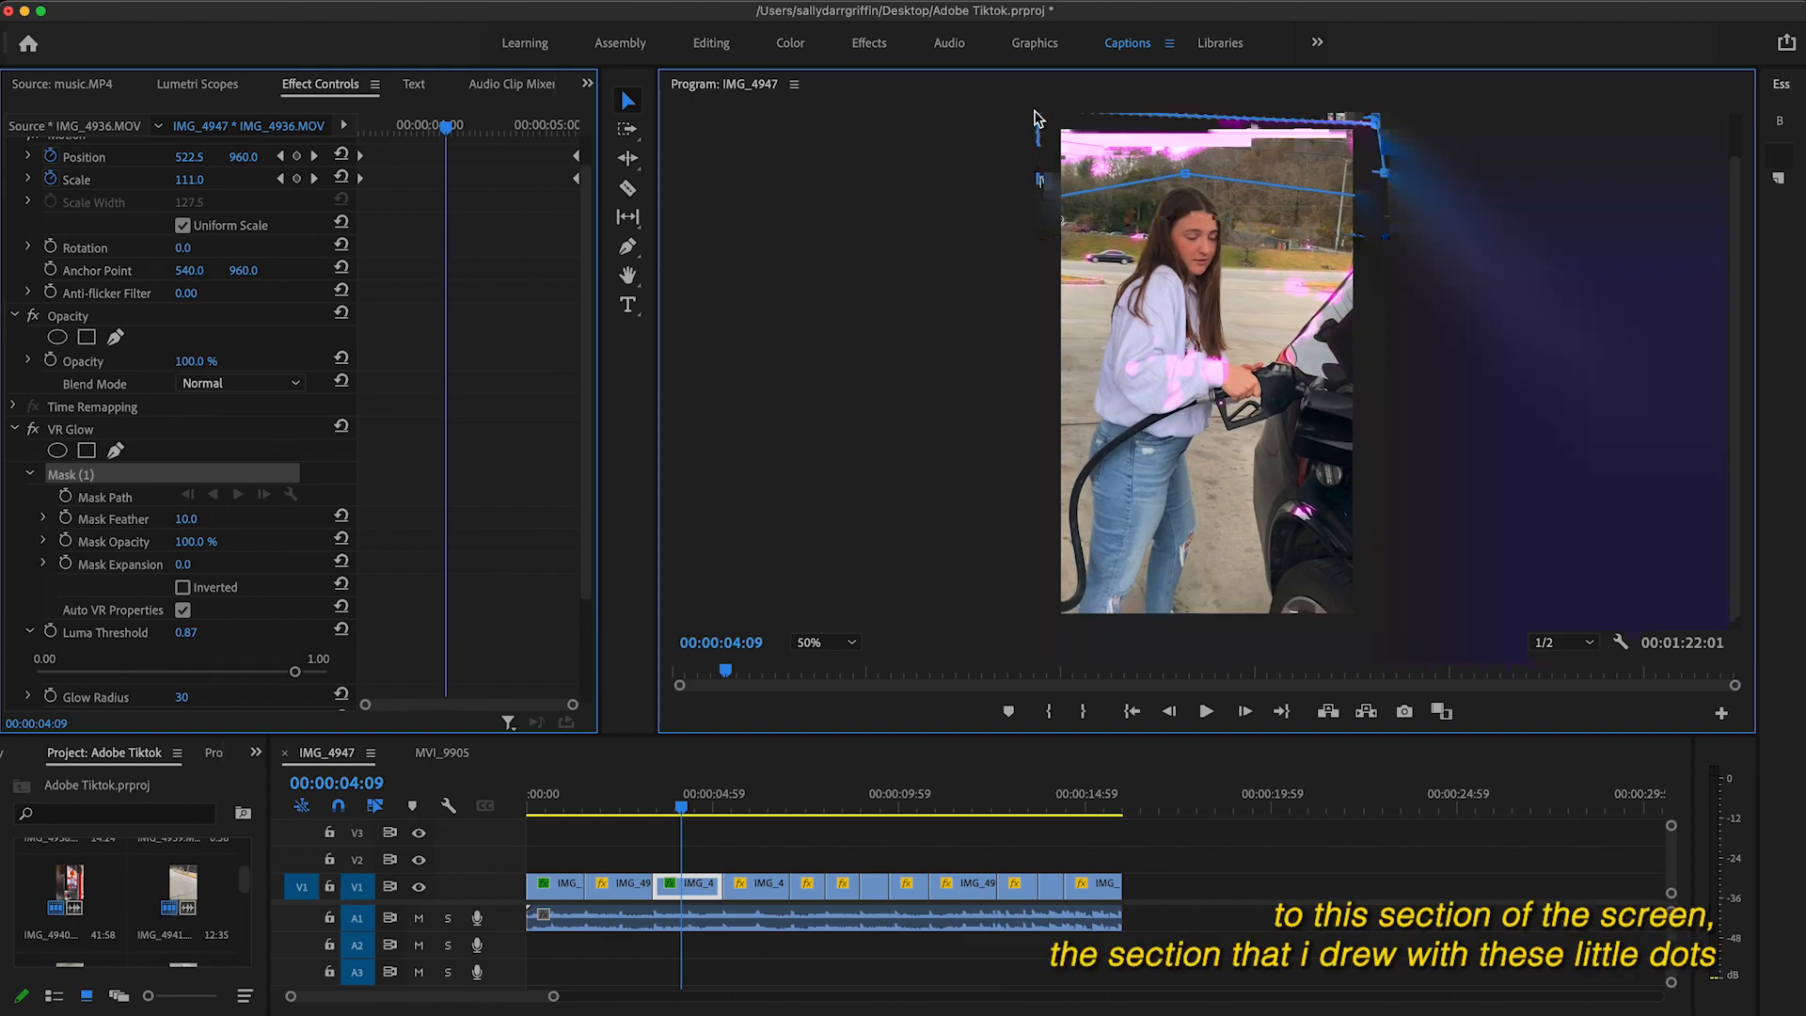
click(182, 586)
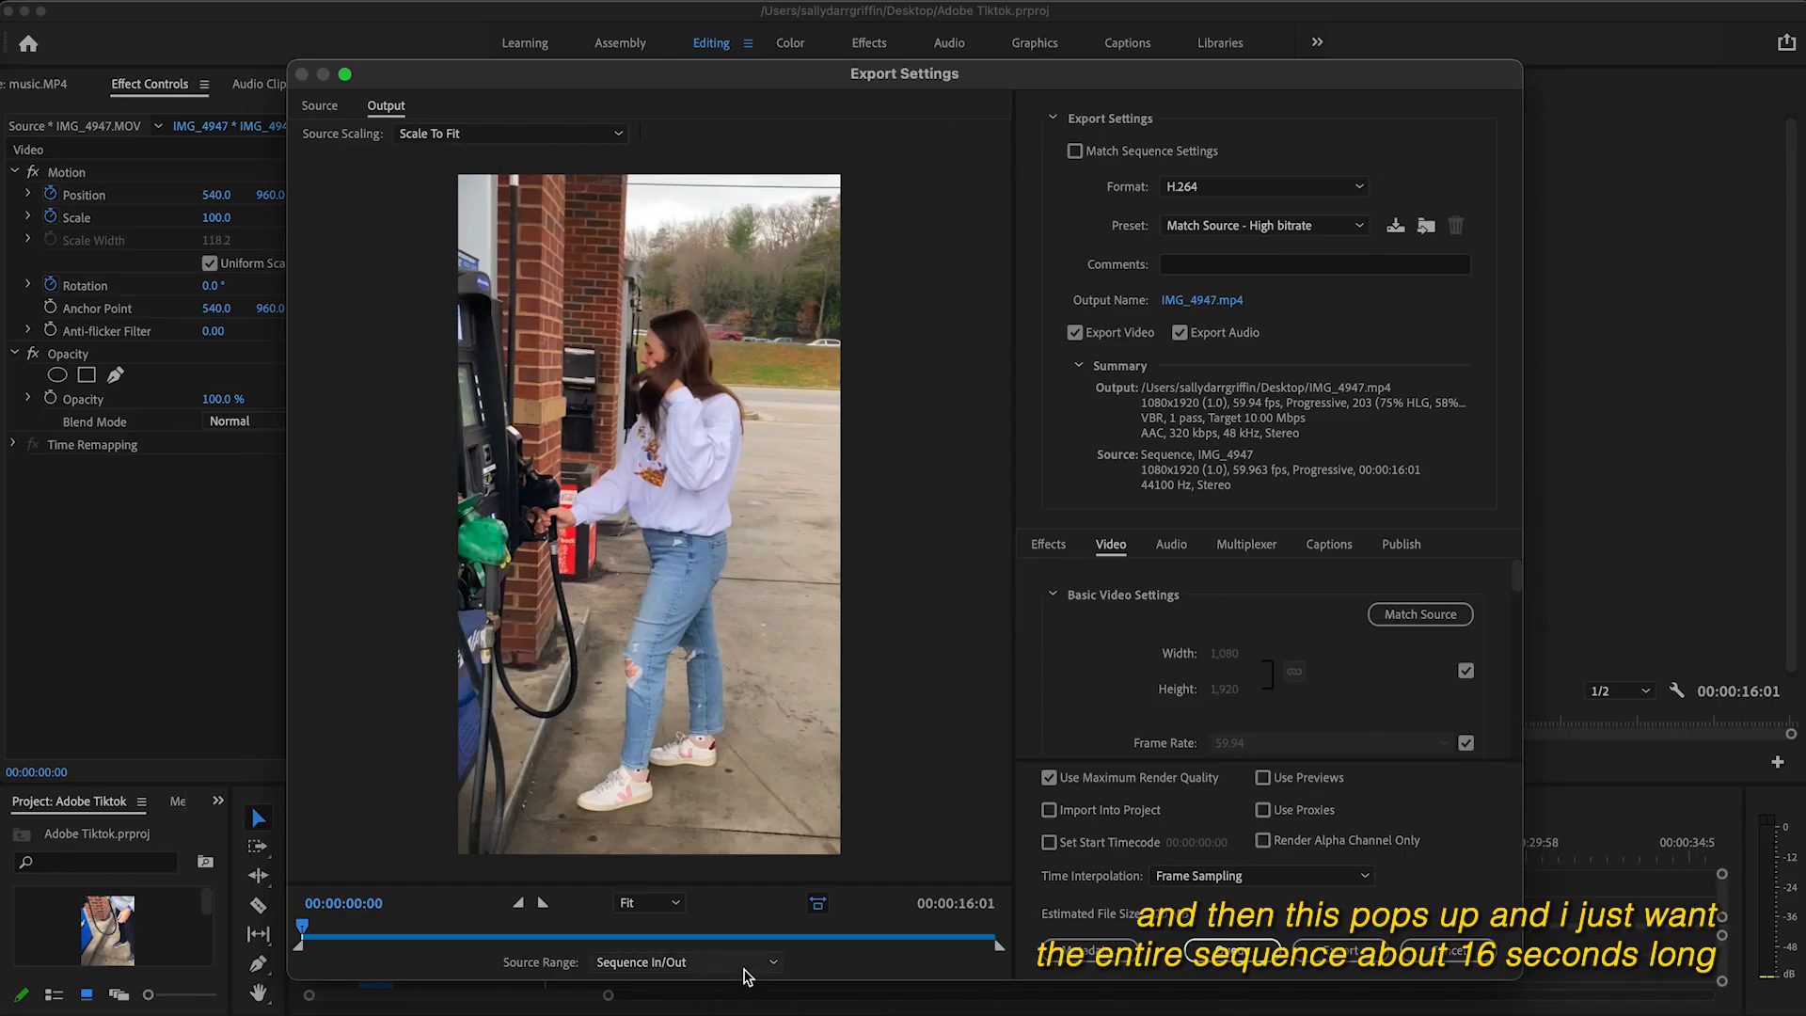
Export the entire sequence as an MP4 video named "gas station tiktok" on the Desktop.
click(747, 975)
click(705, 870)
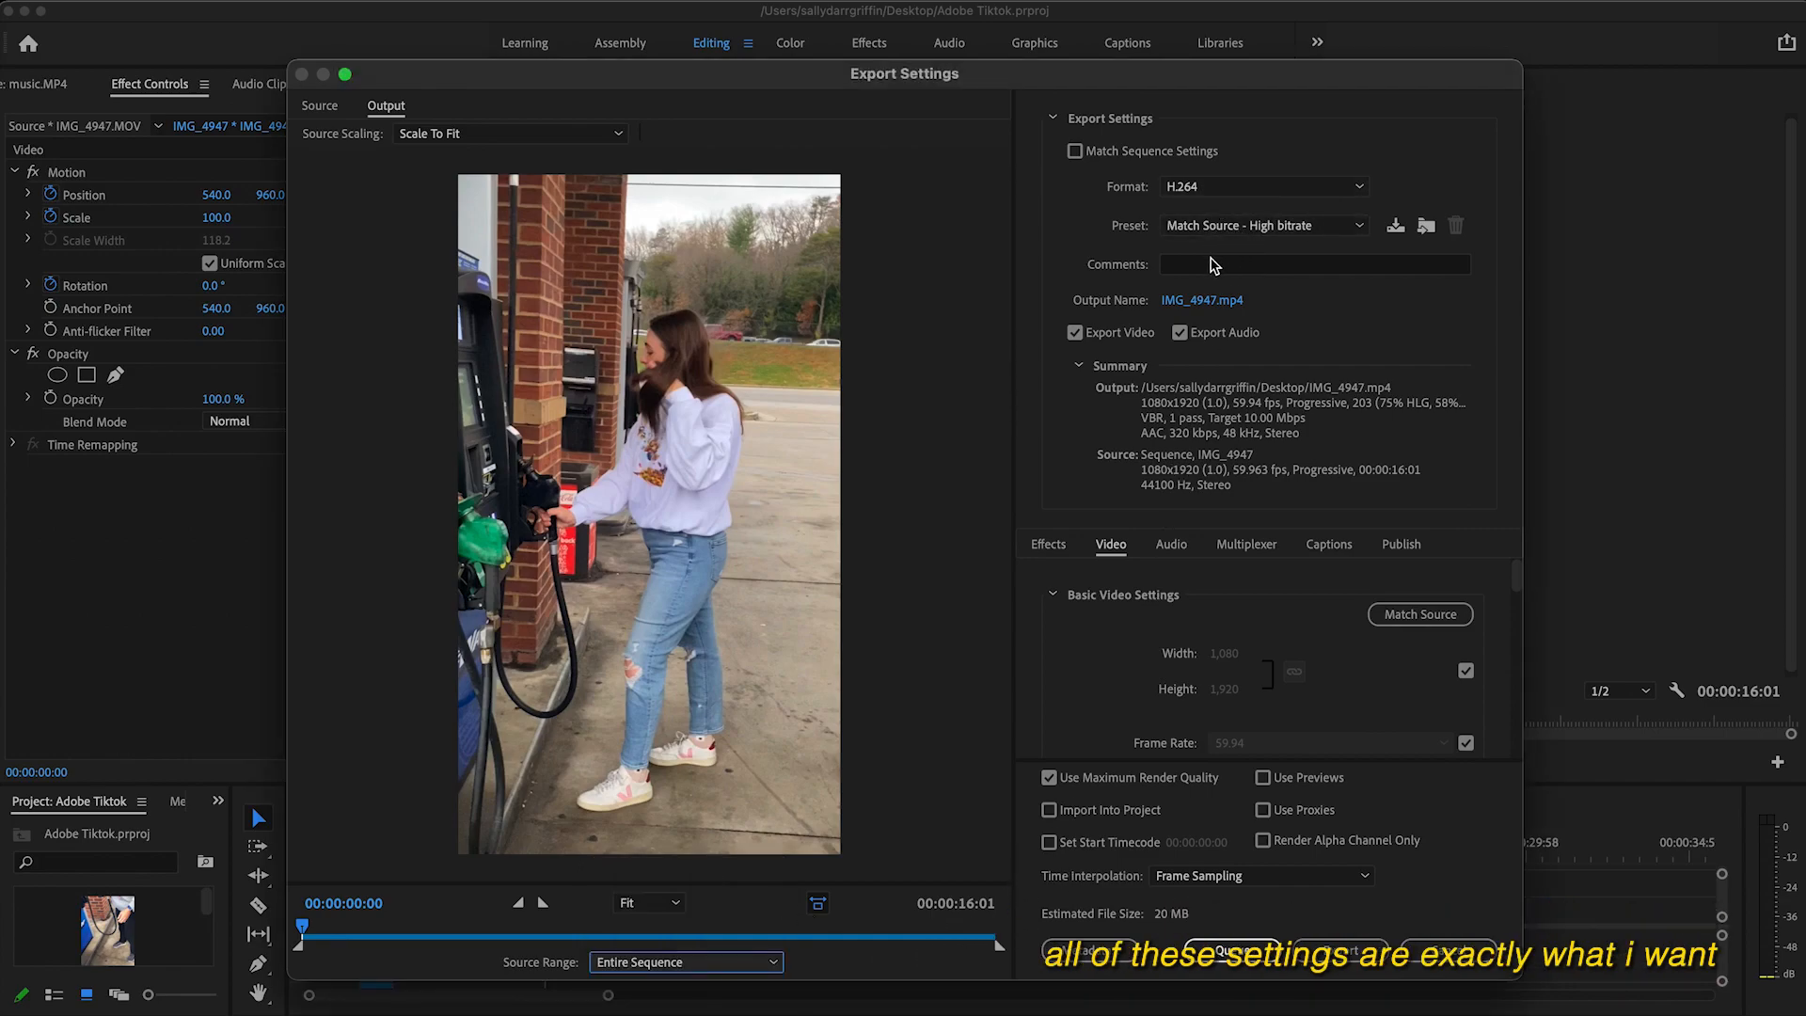
click(1202, 301)
text(g)
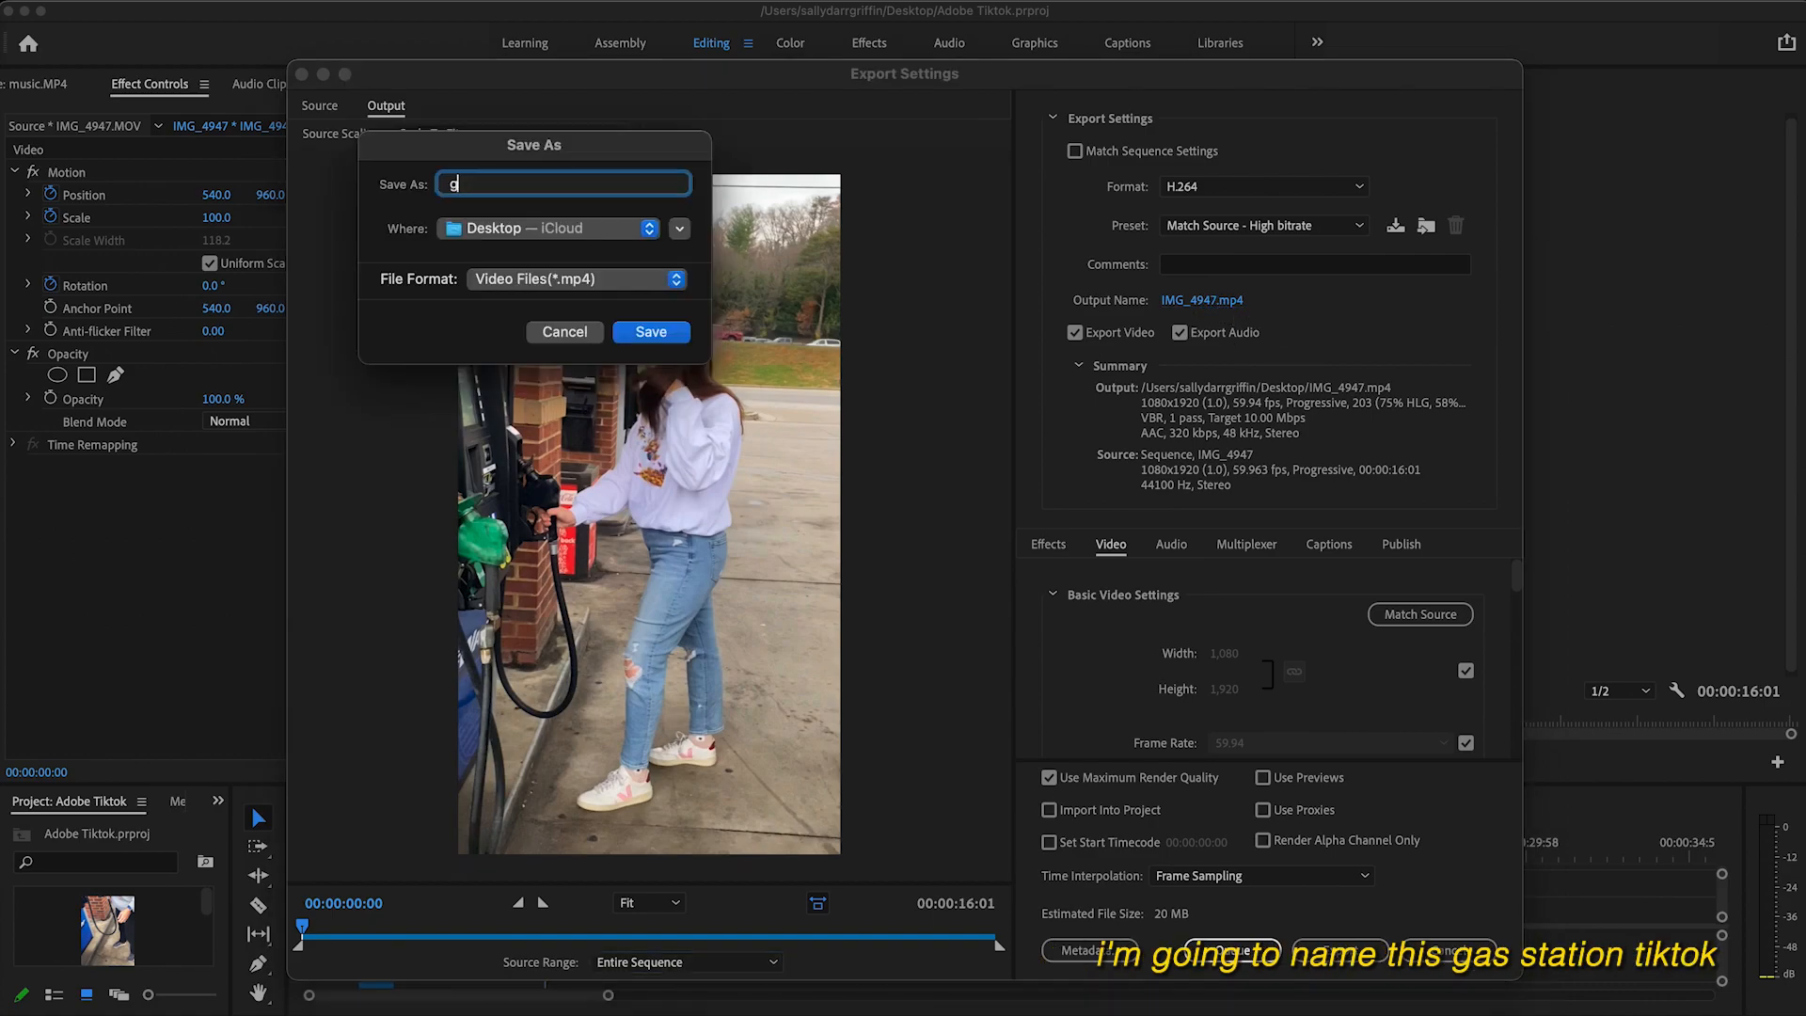
text(as statiion)
key(BackSpace)
key(BackSpace)
key(BackSpace)
text(on tiktok)
key(Return)
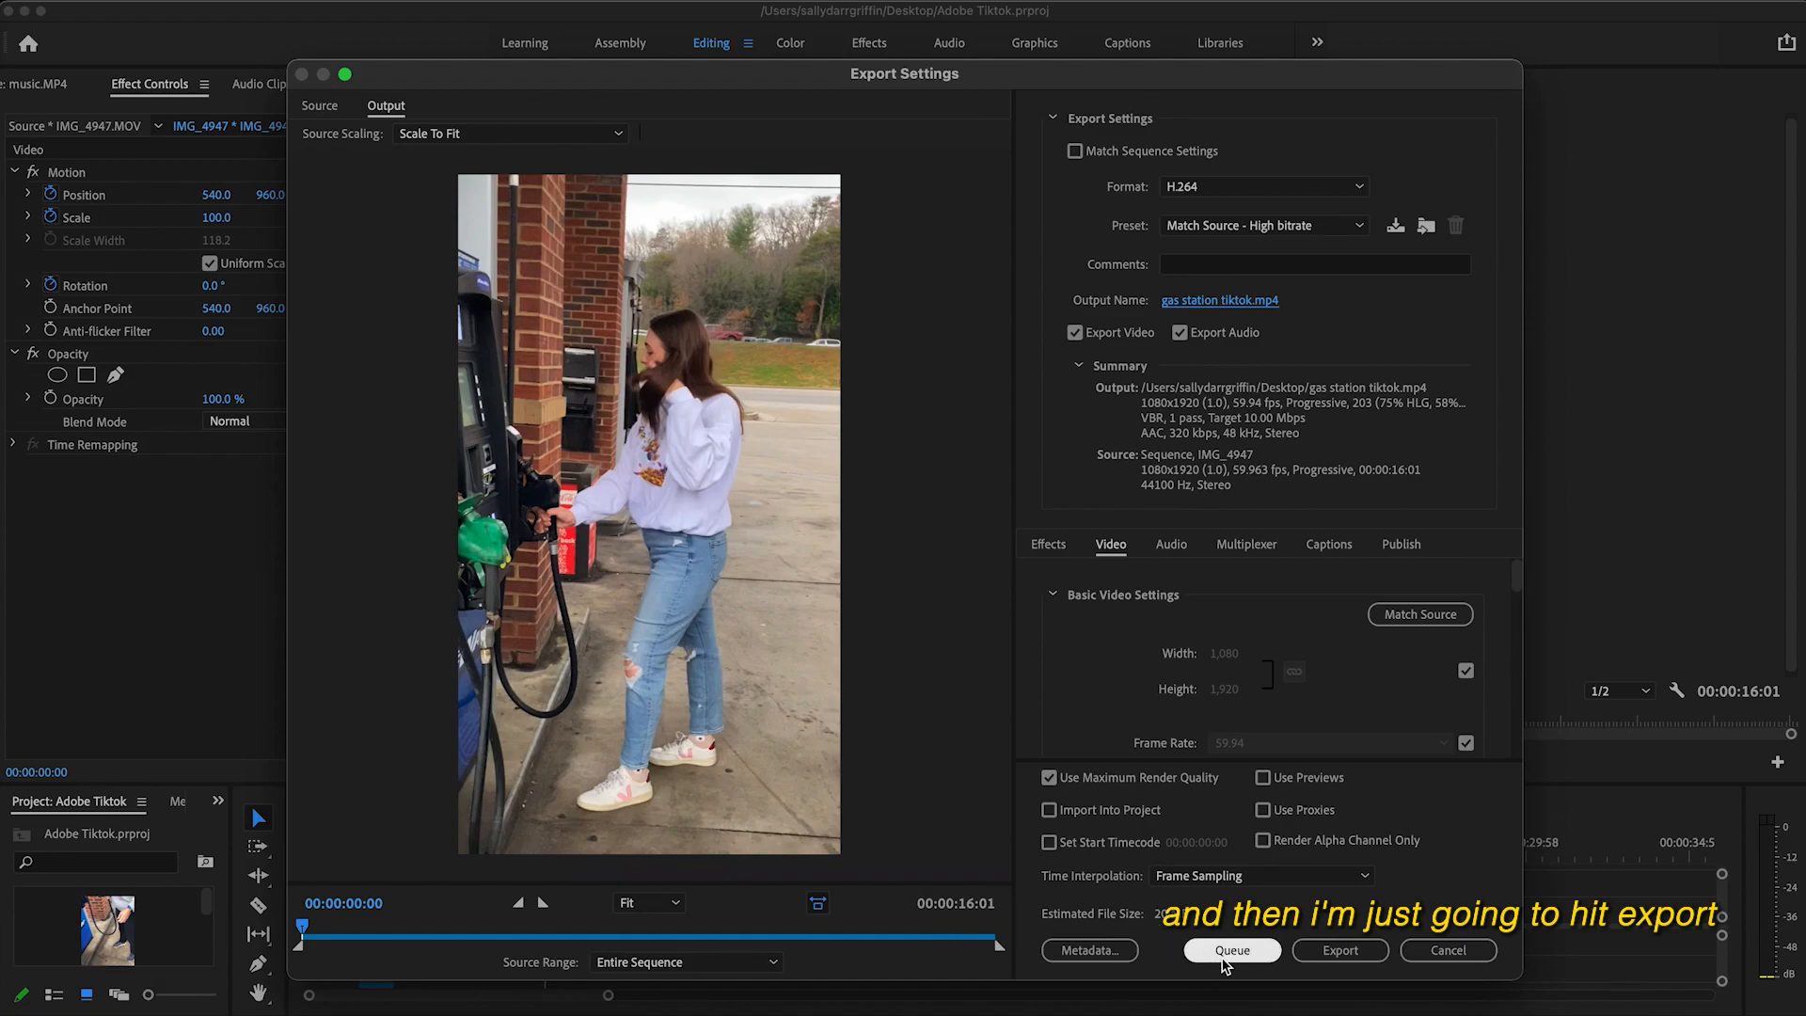
click(1355, 952)
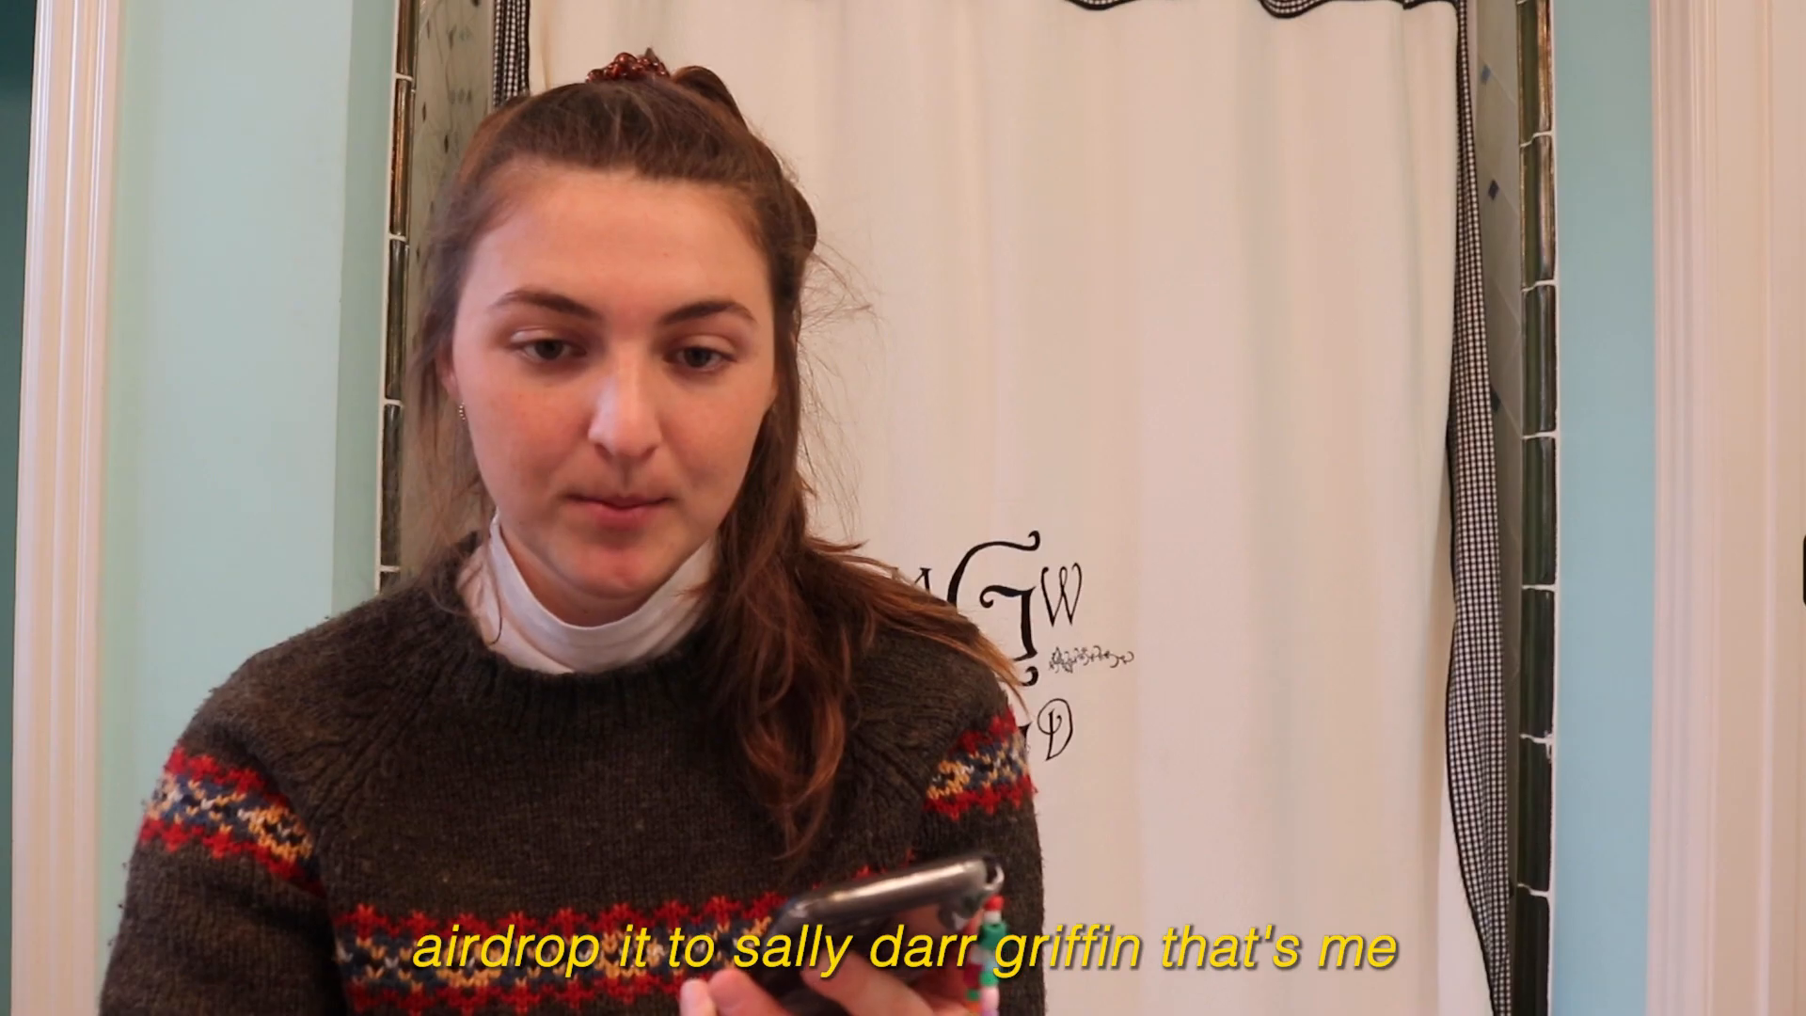